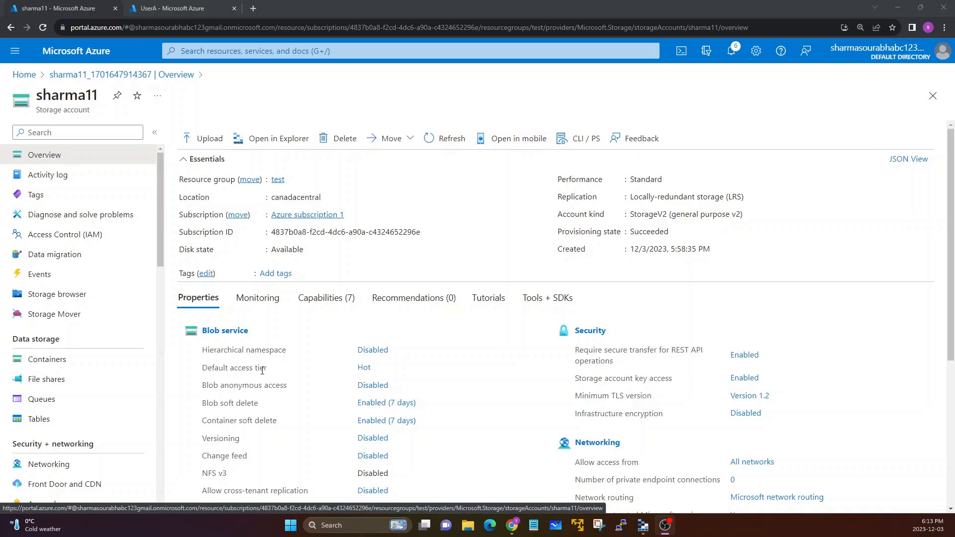
# Go from the UserA tab to the Default Directory's Users list.
pyautogui.click(150, 6)
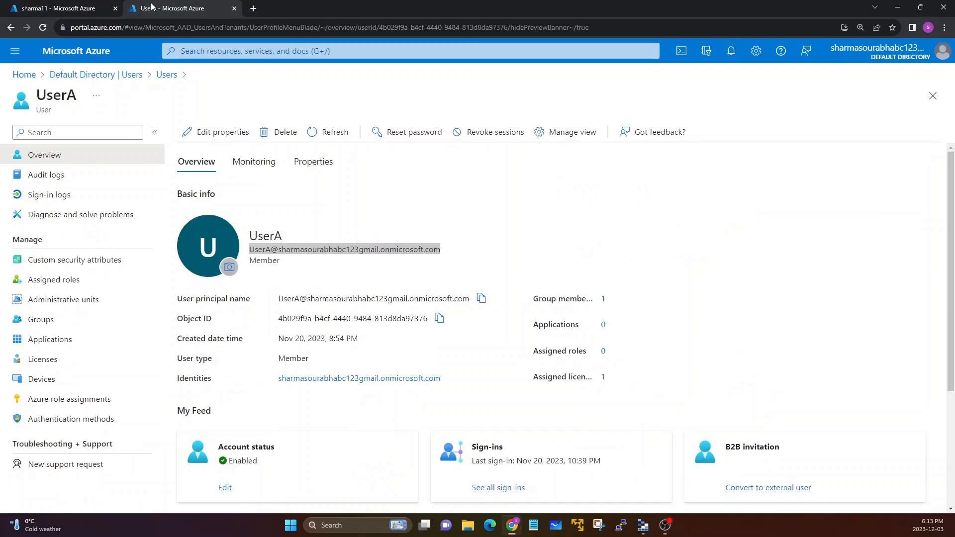
pyautogui.click(107, 75)
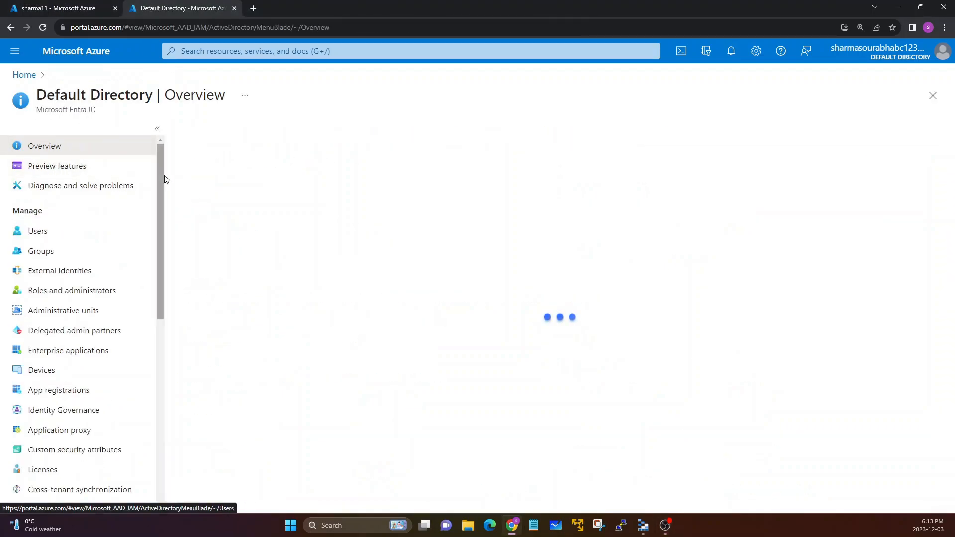
pyautogui.click(93, 233)
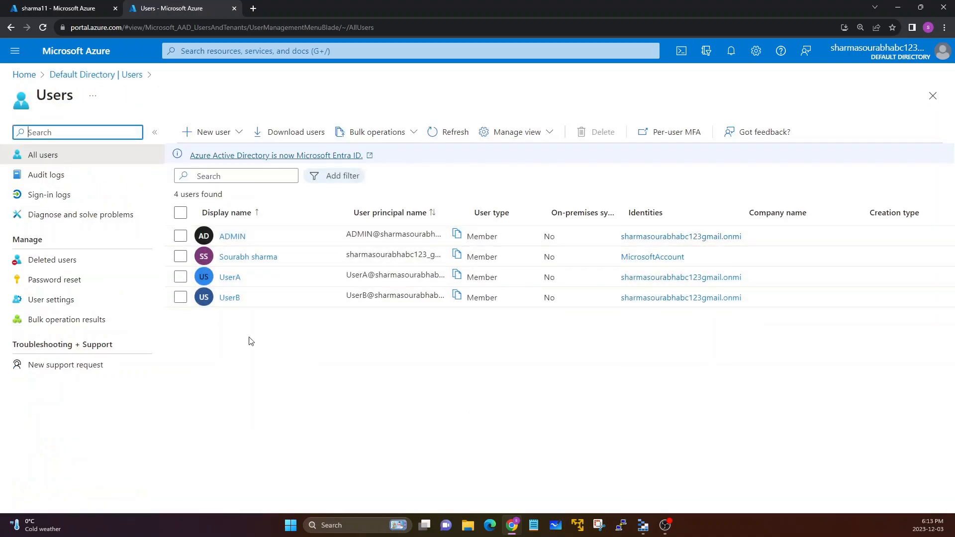
# Review the directory's 4 users, then return to the sharma11 storage account tab.
pyautogui.moveTo(248, 337); pyautogui.dragTo(272, 341)
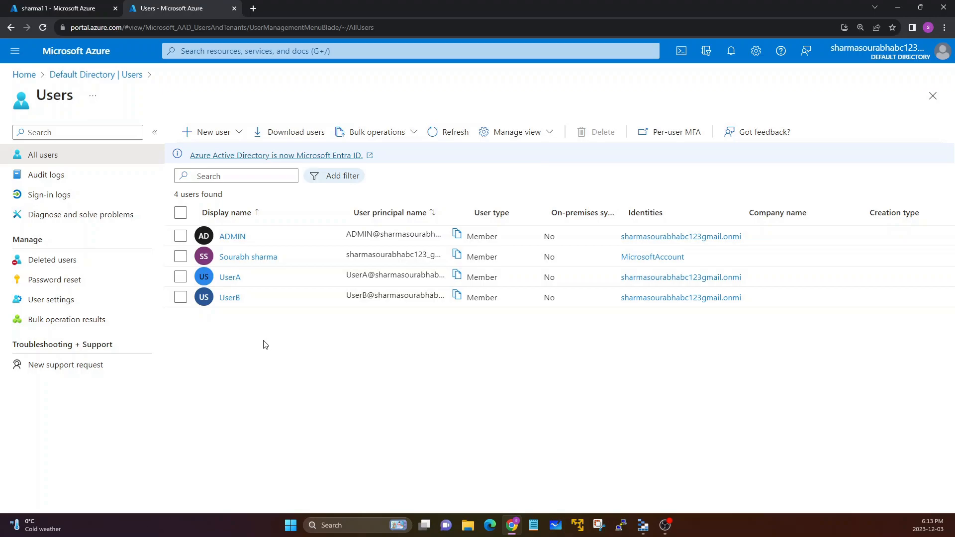
pyautogui.click(253, 301)
pyautogui.click(228, 351)
pyautogui.moveTo(241, 330); pyautogui.dragTo(273, 384)
pyautogui.hotkey('ctrl', 'shift', 'Tab')
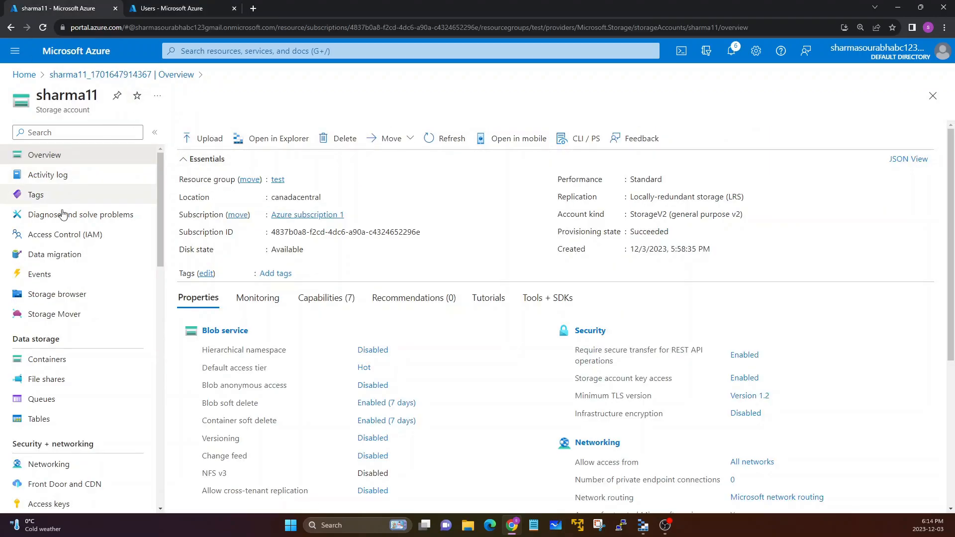
# Open sharma11's main container and review its blobs, 3.png and New Text Document.txt.
pyautogui.click(56, 363)
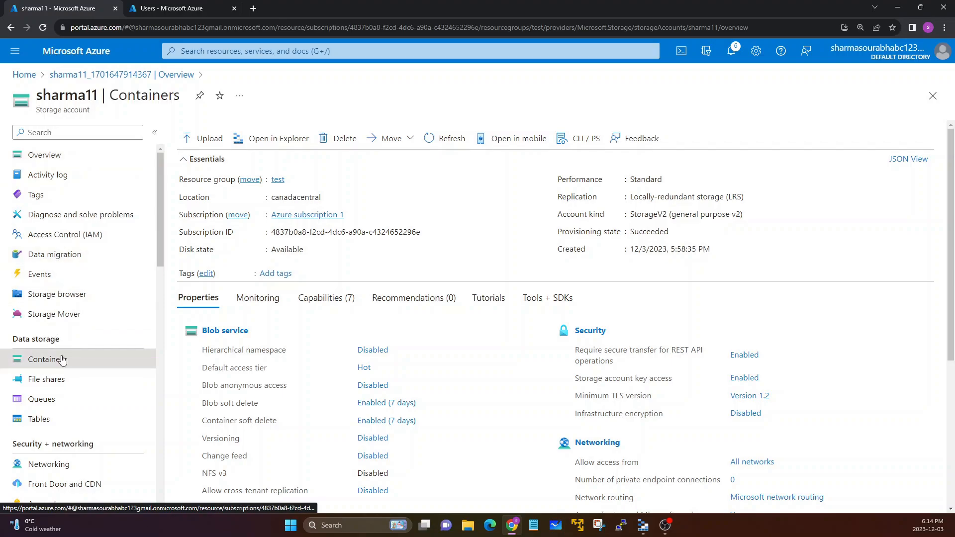
pyautogui.moveTo(205, 252); pyautogui.dragTo(217, 282)
pyautogui.click(217, 282)
pyautogui.click(210, 234)
pyautogui.moveTo(246, 349); pyautogui.dragTo(224, 272)
# Return to sharma11's container list and bring up Azure Storage Explorer.
pyautogui.click(233, 329)
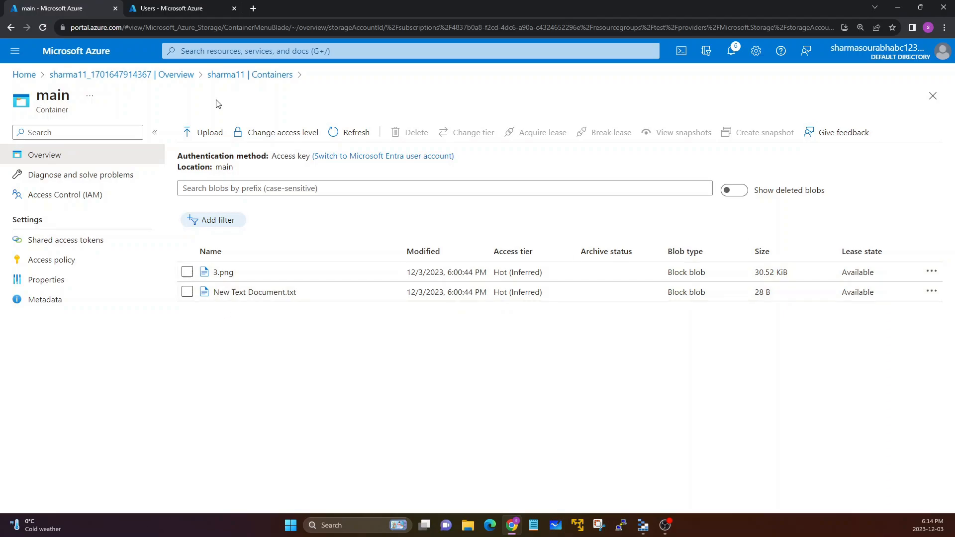
pyautogui.click(221, 70)
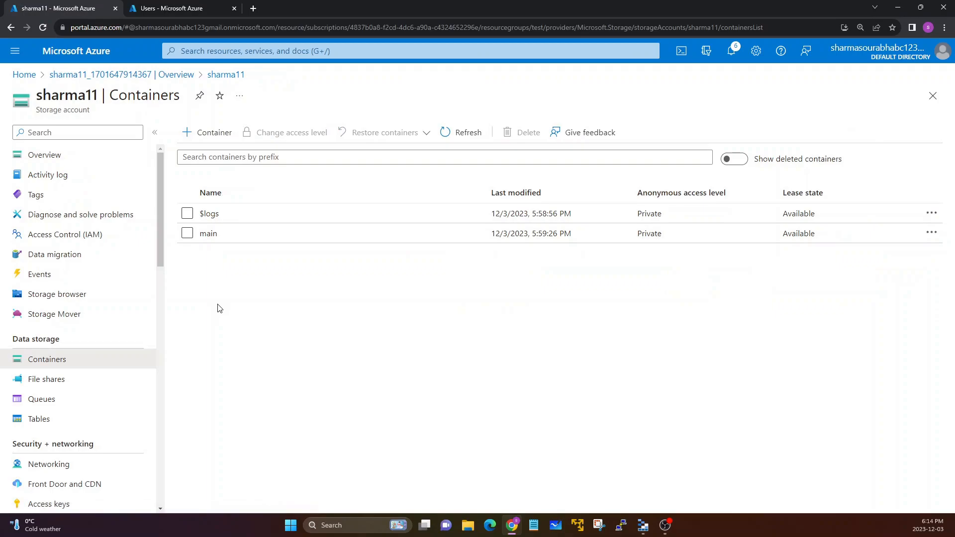
pyautogui.click(643, 526)
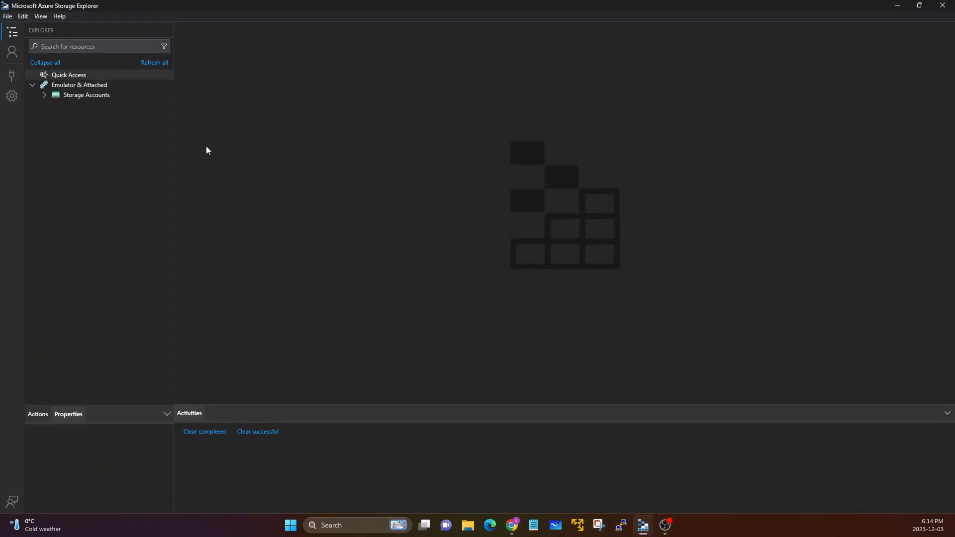
pyautogui.click(15, 54)
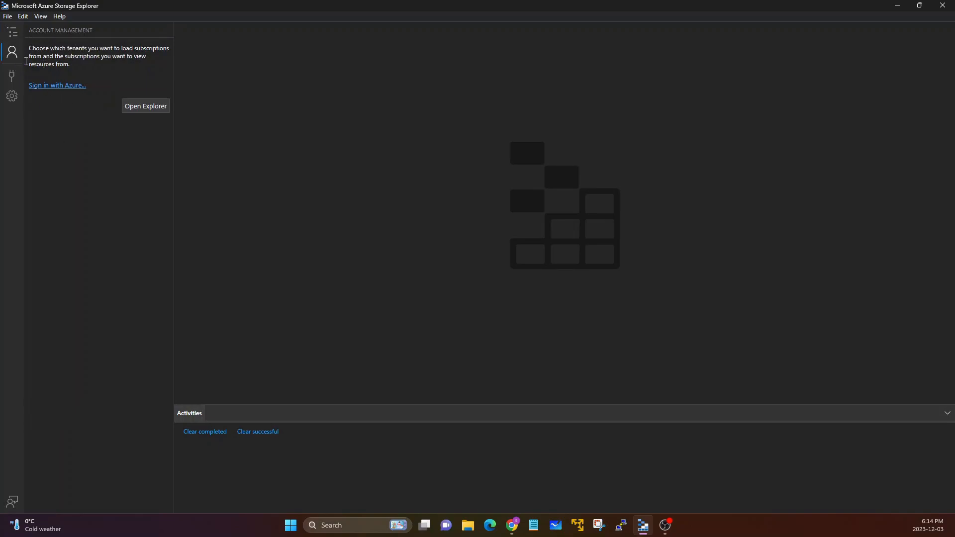
pyautogui.moveTo(29, 52); pyautogui.dragTo(77, 63)
pyautogui.click(72, 69)
pyautogui.click(12, 32)
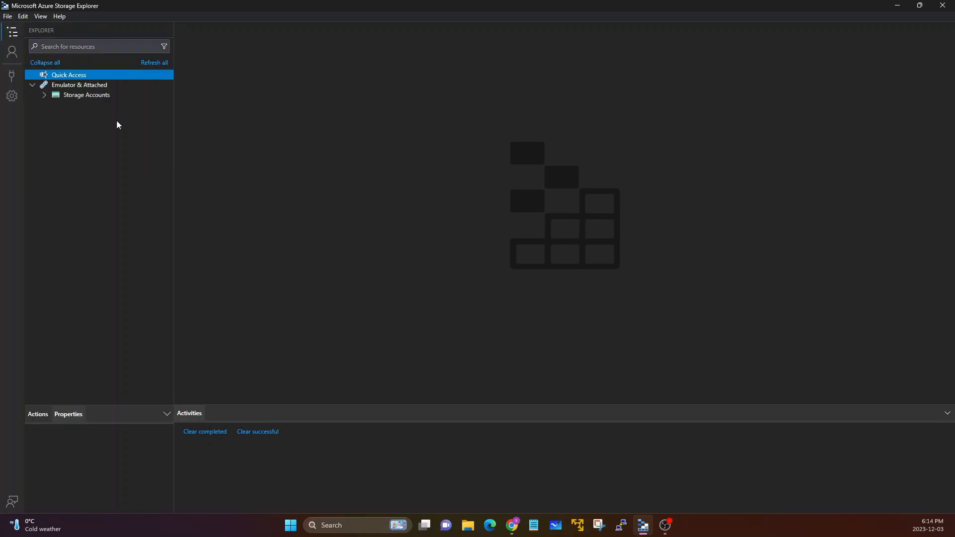
# Minimize Storage Explorer and switch to the directory's users list tab.
pyautogui.click(897, 5)
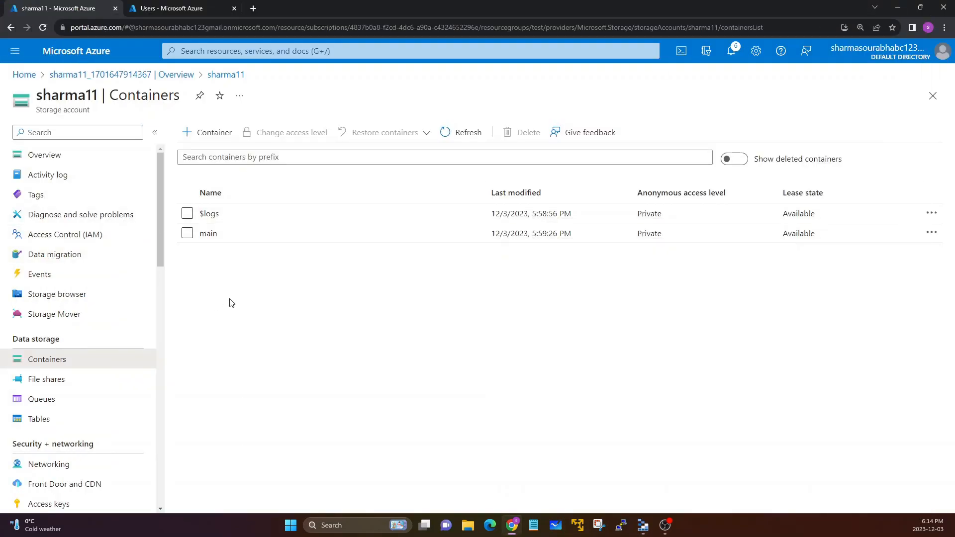
pyautogui.click(183, 5)
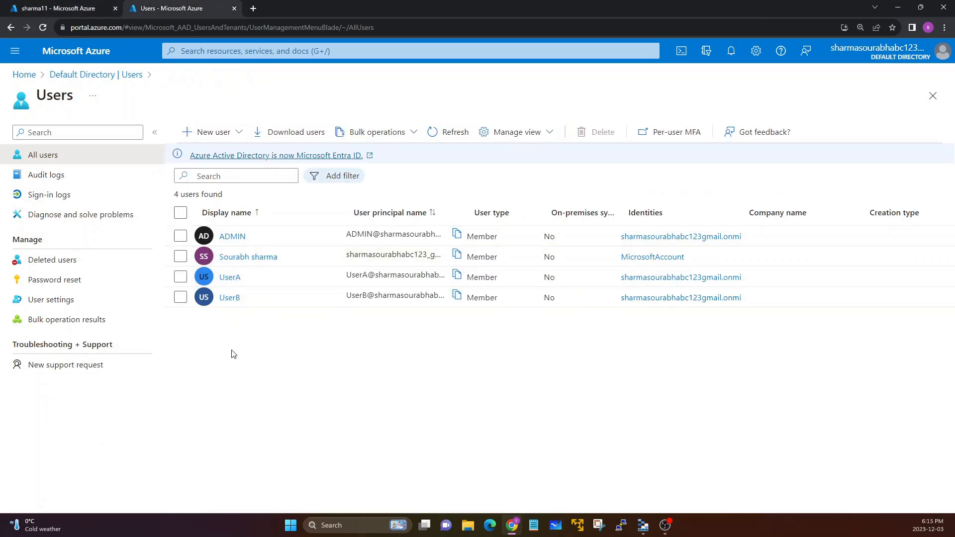
pyautogui.hotkey('ctrl', 'a')
pyautogui.click(249, 360)
# Open UserA's user profile, then switch back to the sharma11 container list.
pyautogui.click(231, 278)
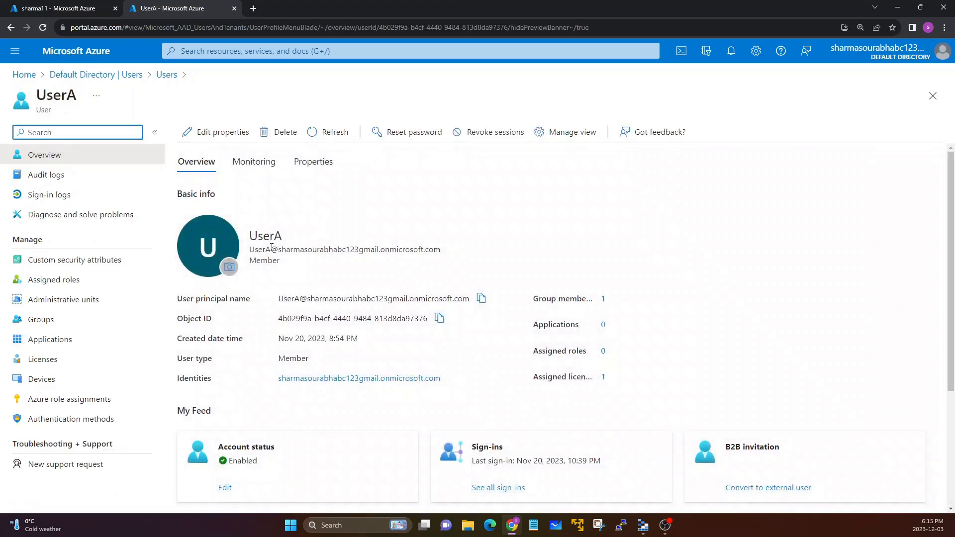
pyautogui.moveTo(272, 250); pyautogui.dragTo(310, 250)
pyautogui.click(274, 257)
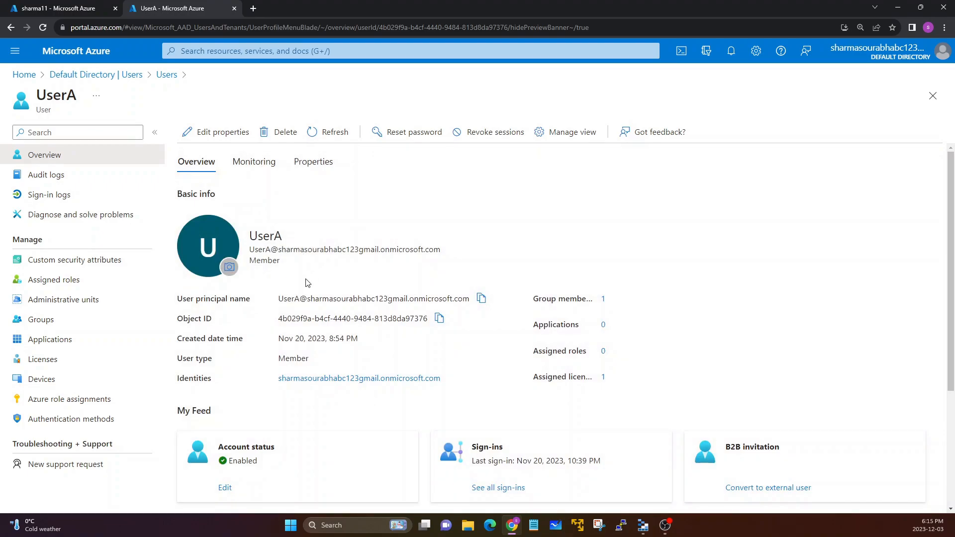
pyautogui.click(66, 5)
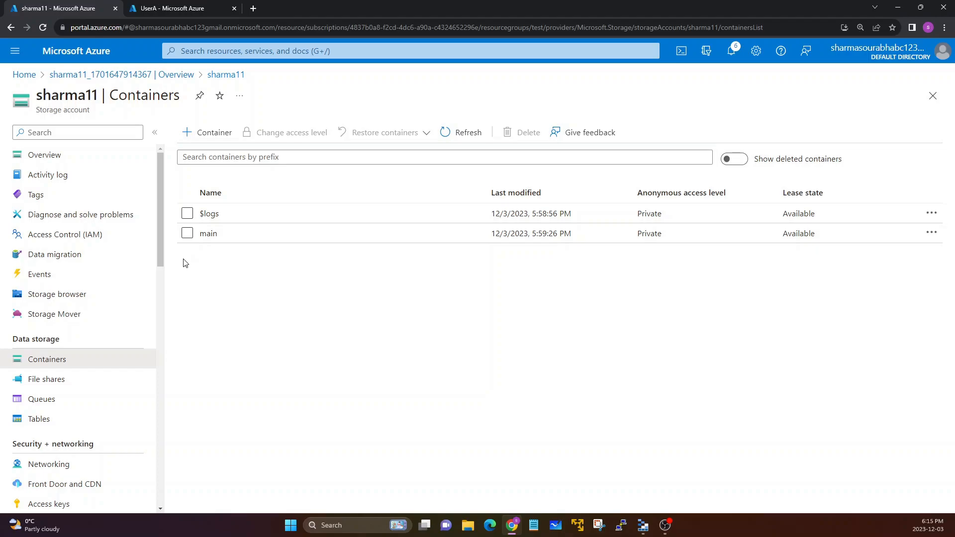
# Open sharma11's Access Control (IAM) page.
pyautogui.moveTo(38, 97); pyautogui.dragTo(111, 101)
pyautogui.click(110, 102)
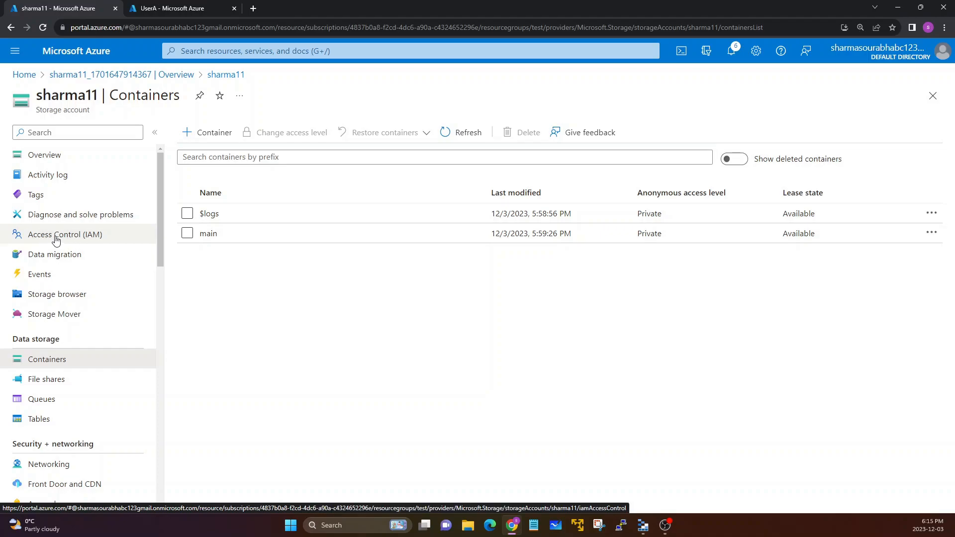
pyautogui.click(55, 159)
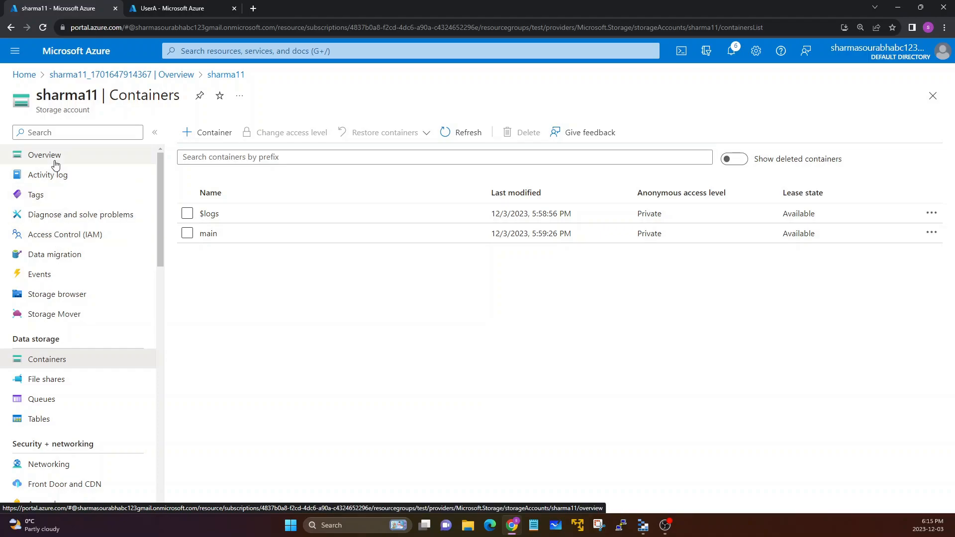
pyautogui.click(44, 239)
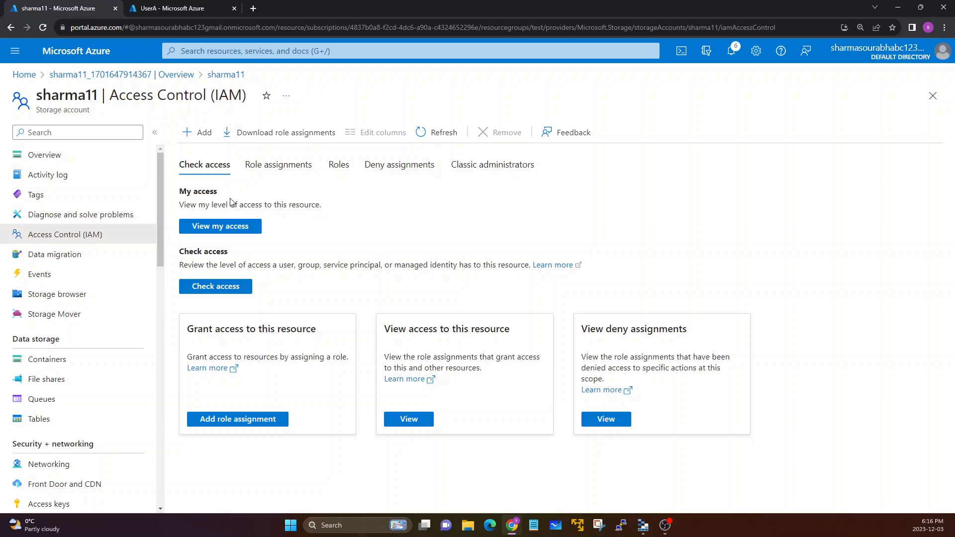
# Copy UserA's sign-in address from the profile tab and return to the IAM page.
pyautogui.click(154, 11)
pyautogui.tripleClick(301, 250)
pyautogui.rightClick(295, 250)
pyautogui.click(327, 256)
pyautogui.click(81, 9)
# Check UserA's access on sharma11, showing 0 role assignments, then close the panel.
pyautogui.click(215, 230)
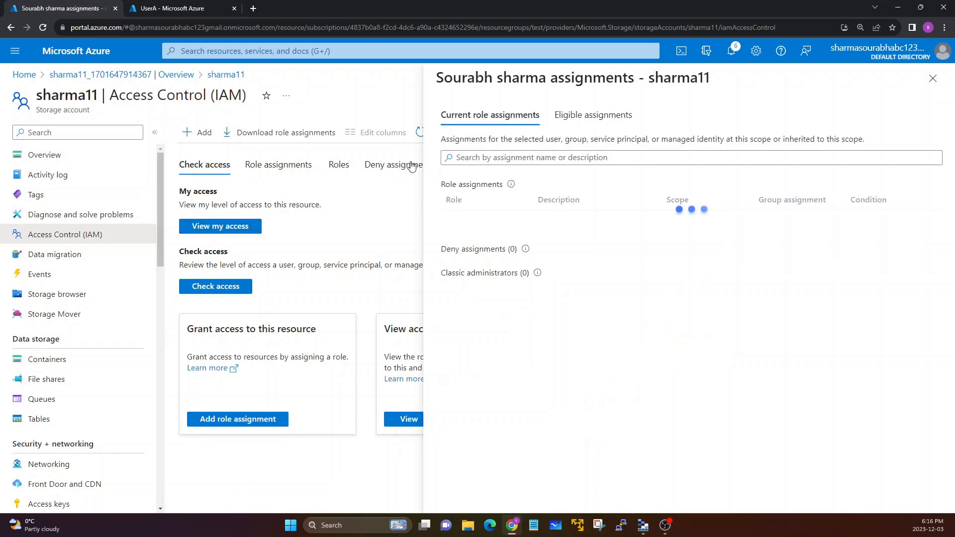
pyautogui.click(473, 157)
pyautogui.hotkey('ctrl', 'v')
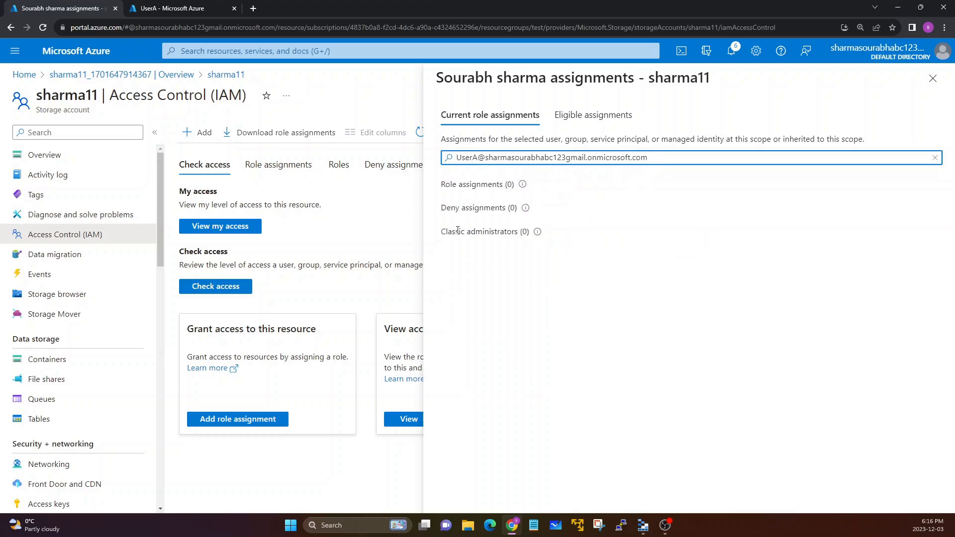
pyautogui.moveTo(441, 185); pyautogui.dragTo(520, 187)
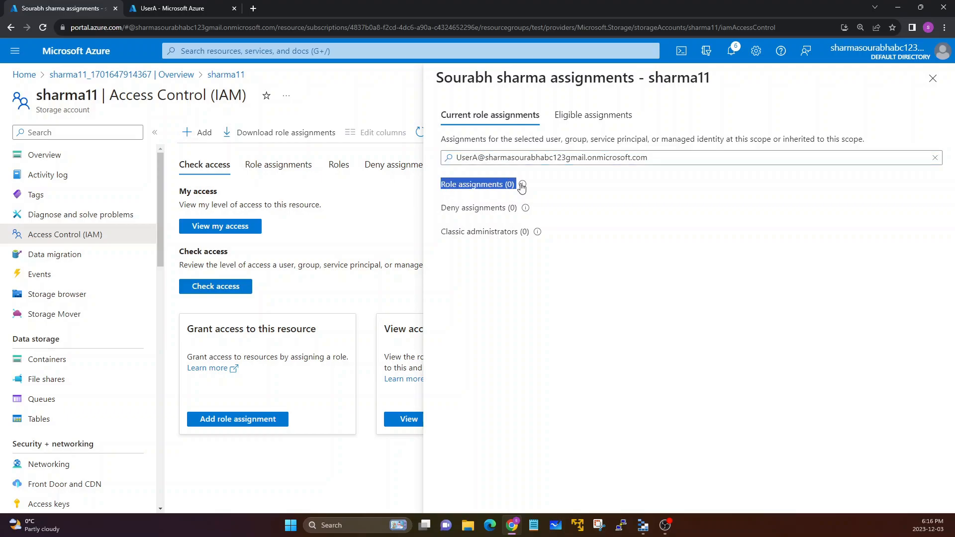
pyautogui.moveTo(446, 208); pyautogui.dragTo(519, 215)
pyautogui.moveTo(456, 235); pyautogui.dragTo(520, 240)
pyautogui.click(520, 237)
pyautogui.click(930, 86)
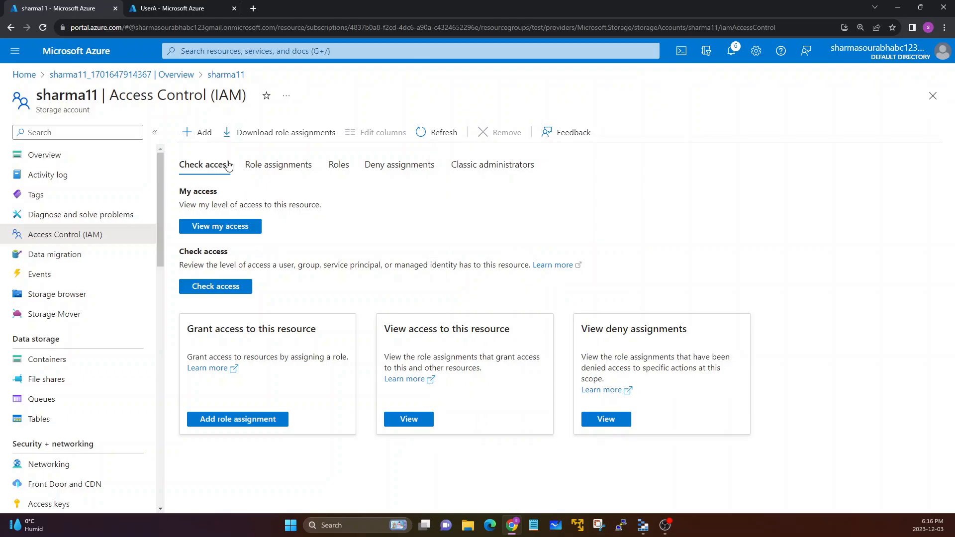
# Start a new role assignment on sharma11 and browse the Job function roles list.
pyautogui.click(201, 138)
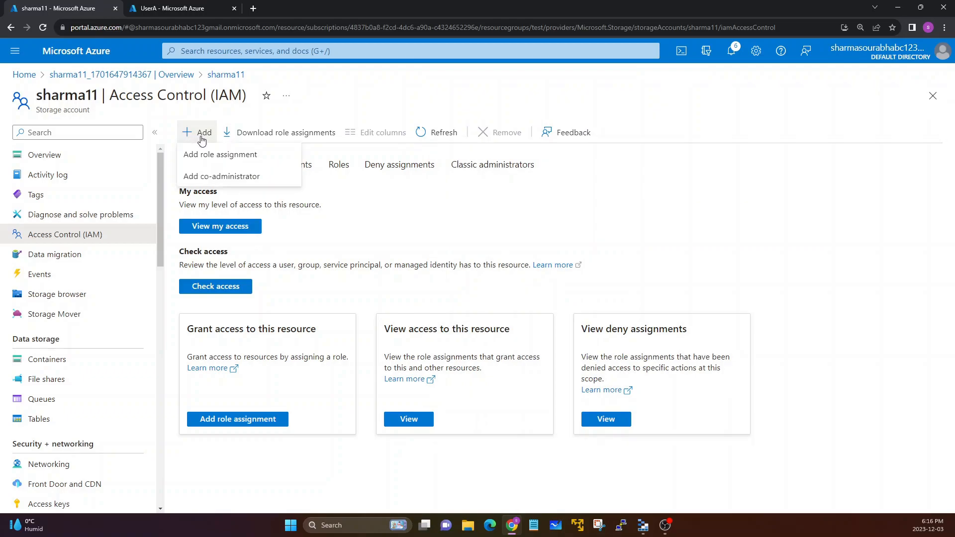
pyautogui.click(246, 157)
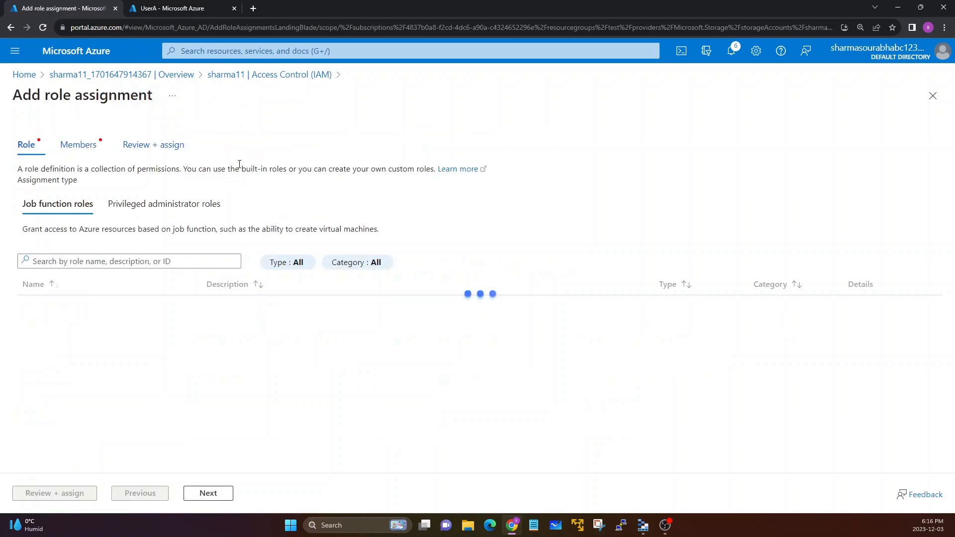
pyautogui.scroll(-10, 98, 306)
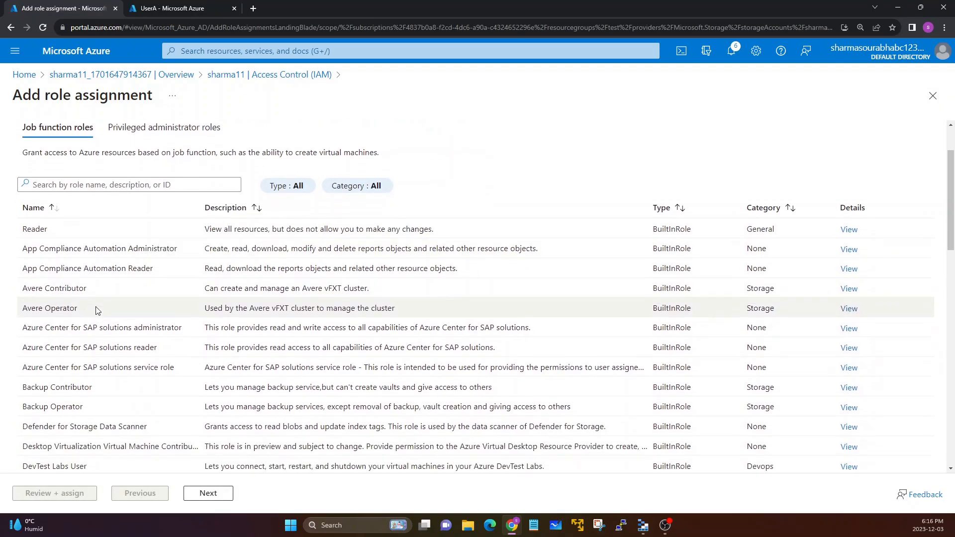
pyautogui.scroll(-7, 98, 312)
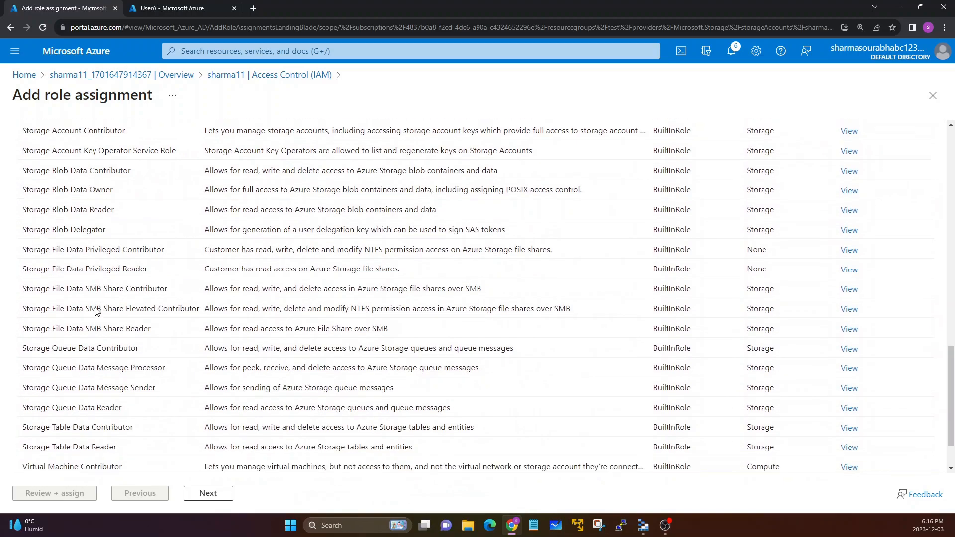
pyautogui.scroll(15, 114, 298)
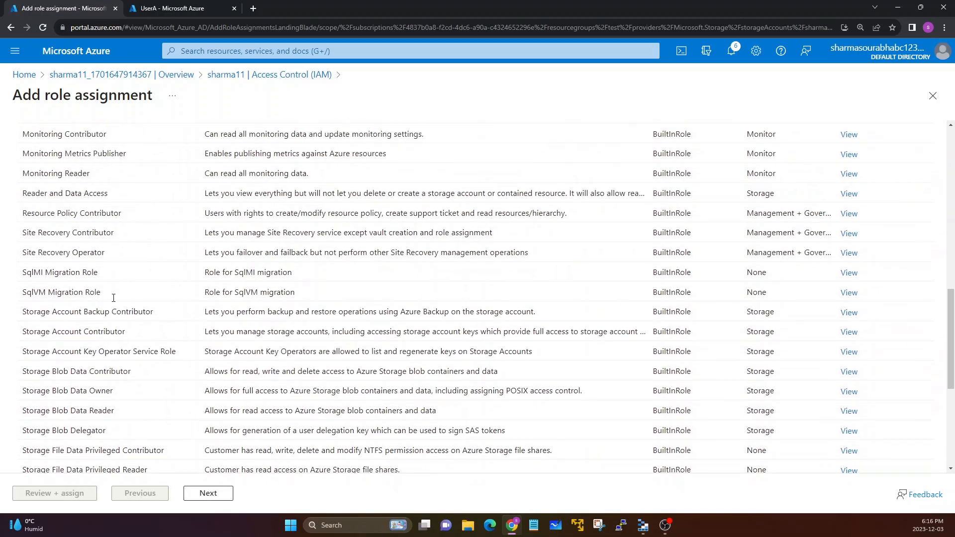
pyautogui.scroll(-5, 114, 299)
pyautogui.scroll(-8, 113, 298)
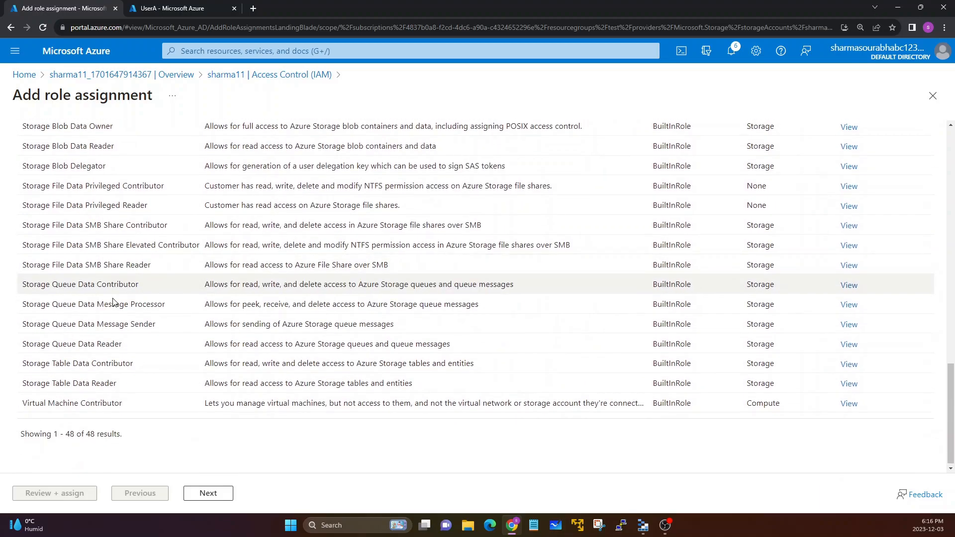
pyautogui.moveTo(56, 433); pyautogui.dragTo(123, 432)
pyautogui.click(123, 430)
pyautogui.scroll(6, 122, 400)
pyautogui.scroll(10, 122, 403)
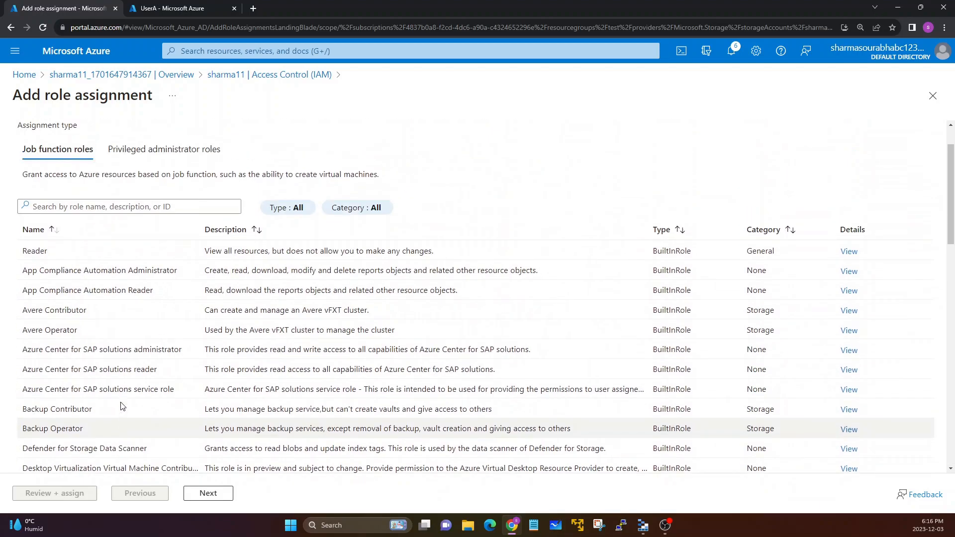
# Choose the Reader role and continue to the Members step.
pyautogui.click(105, 261)
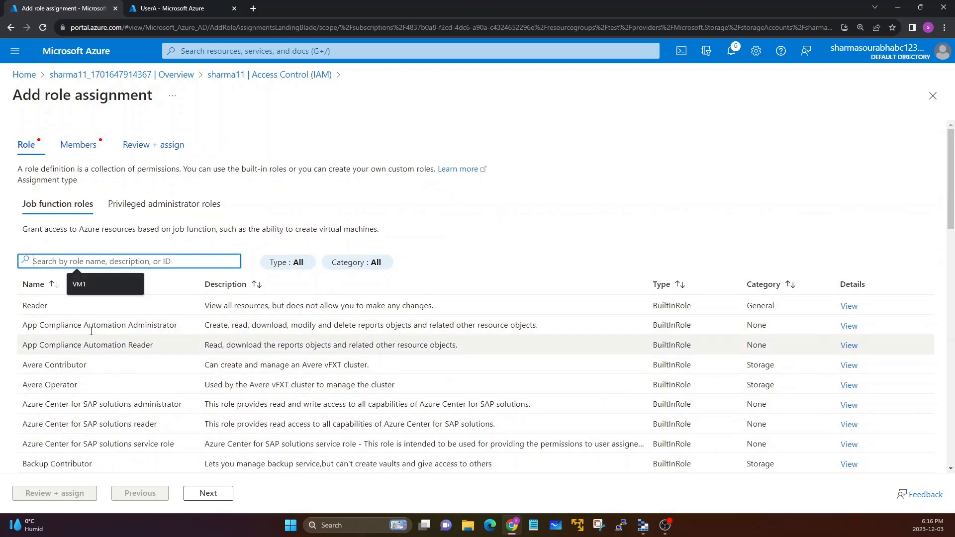
pyautogui.doubleClick(45, 307)
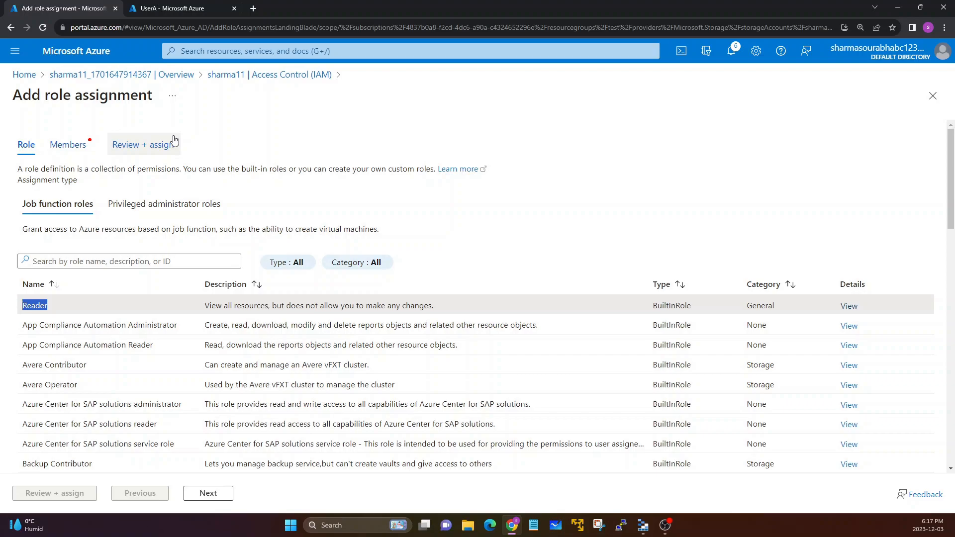
pyautogui.click(115, 304)
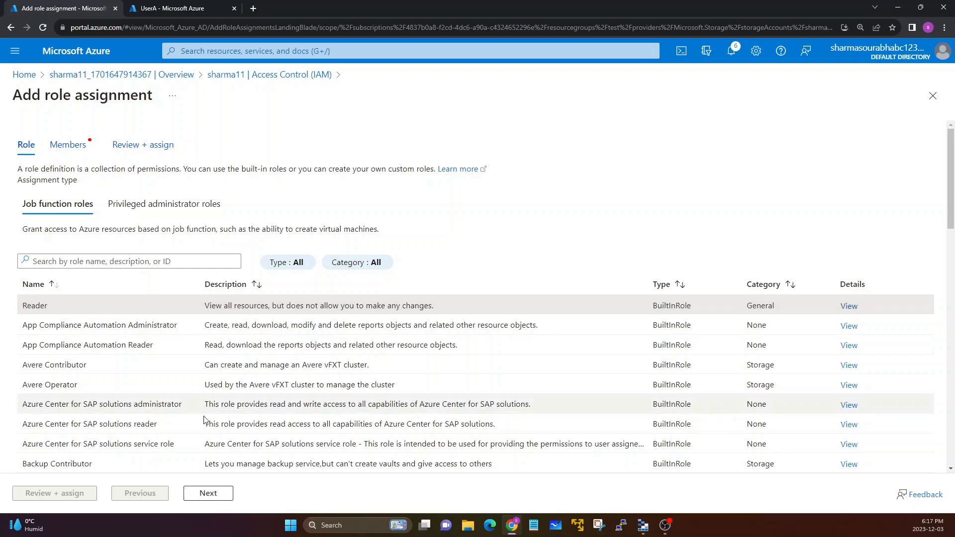
pyautogui.click(215, 499)
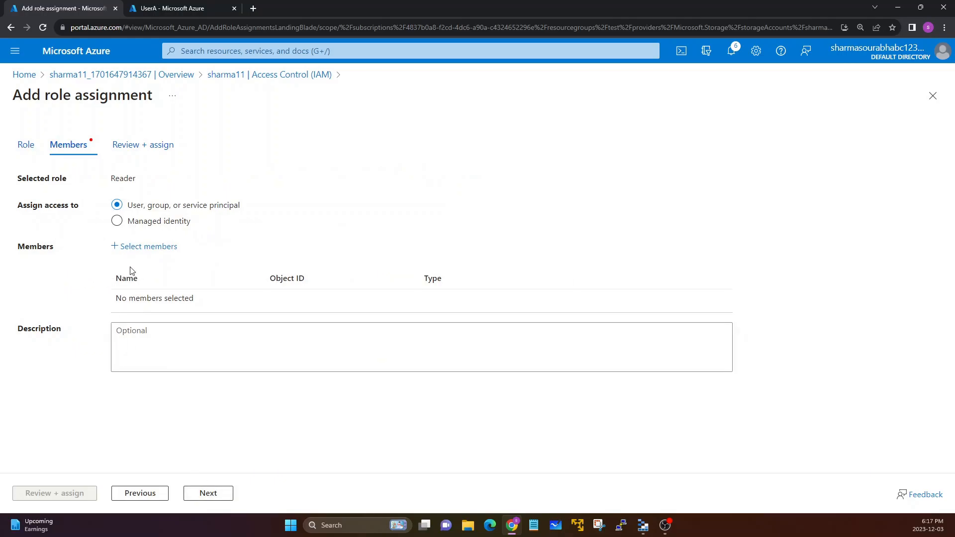
# Select UserA as the member and create the Reader role assignment.
pyautogui.click(133, 250)
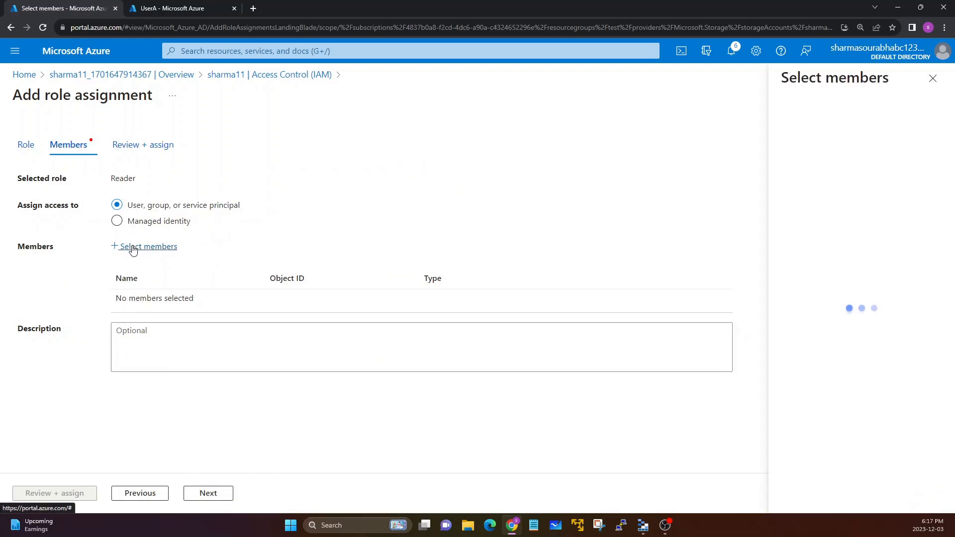
pyautogui.scroll(-2, 767, 239)
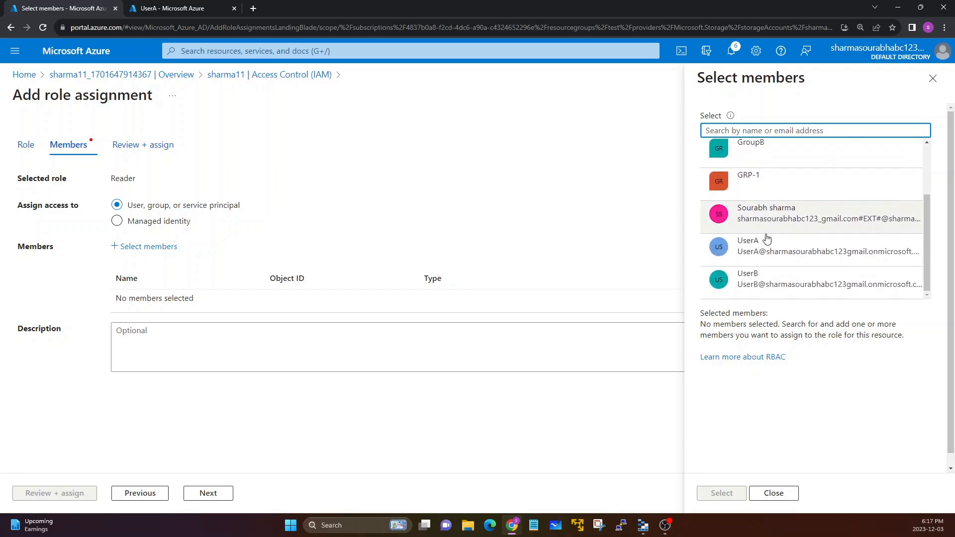
pyautogui.click(767, 242)
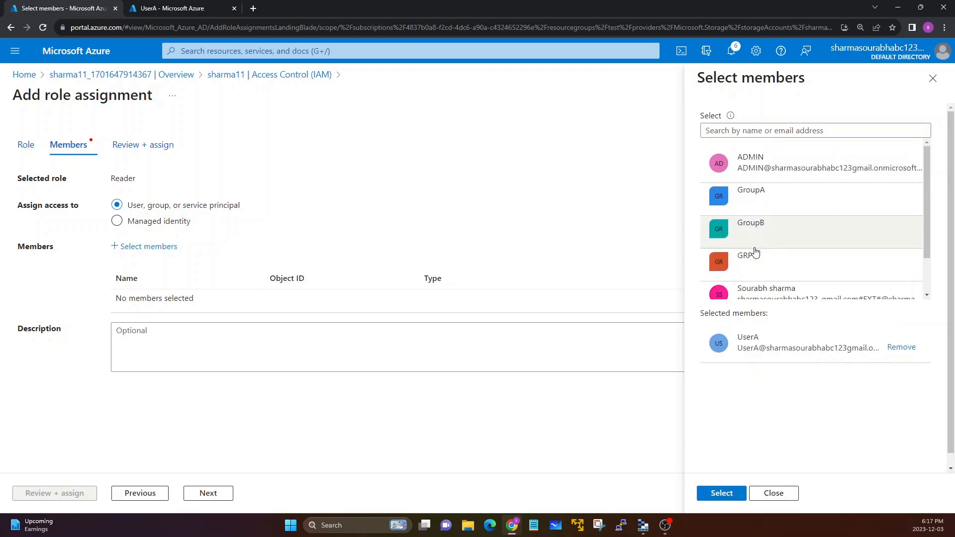
pyautogui.click(722, 494)
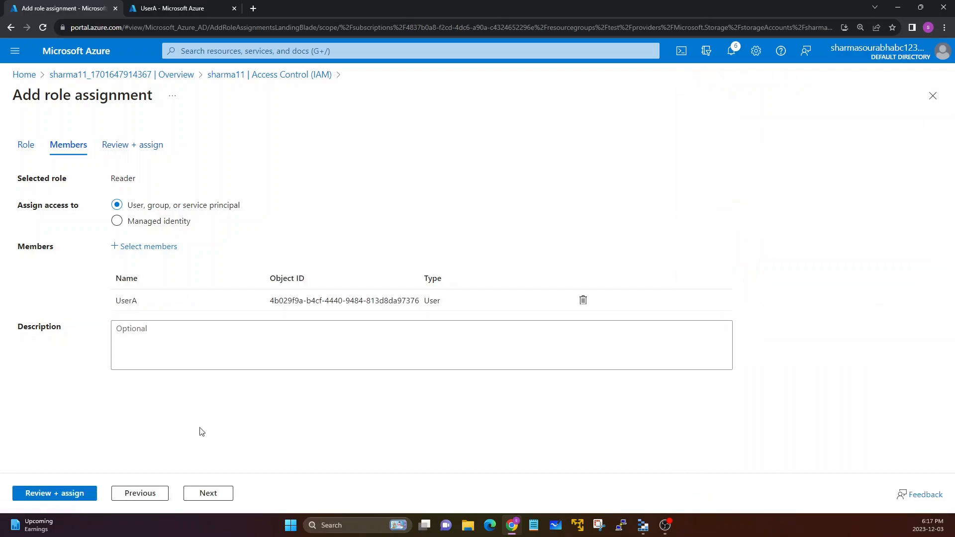
pyautogui.click(206, 493)
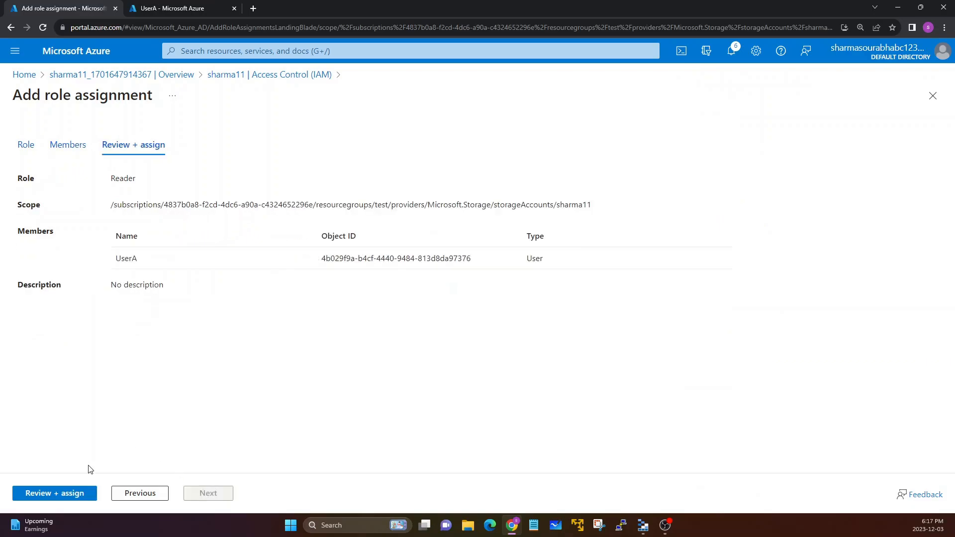
pyautogui.click(65, 494)
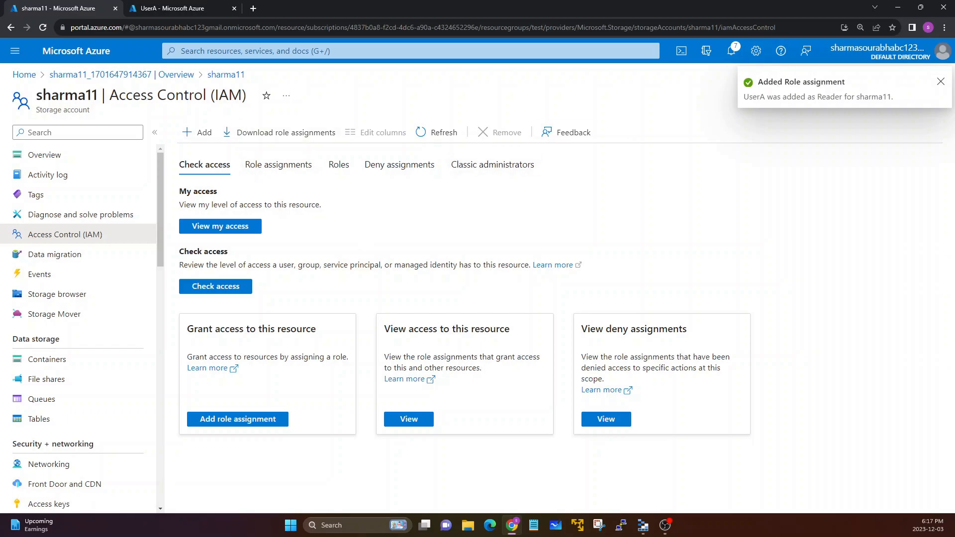
# Switch to UserA's profile tab, then bring up Storage Explorer.
pyautogui.click(205, 9)
pyautogui.rightClick(302, 246)
pyautogui.click(321, 259)
pyautogui.click(495, 329)
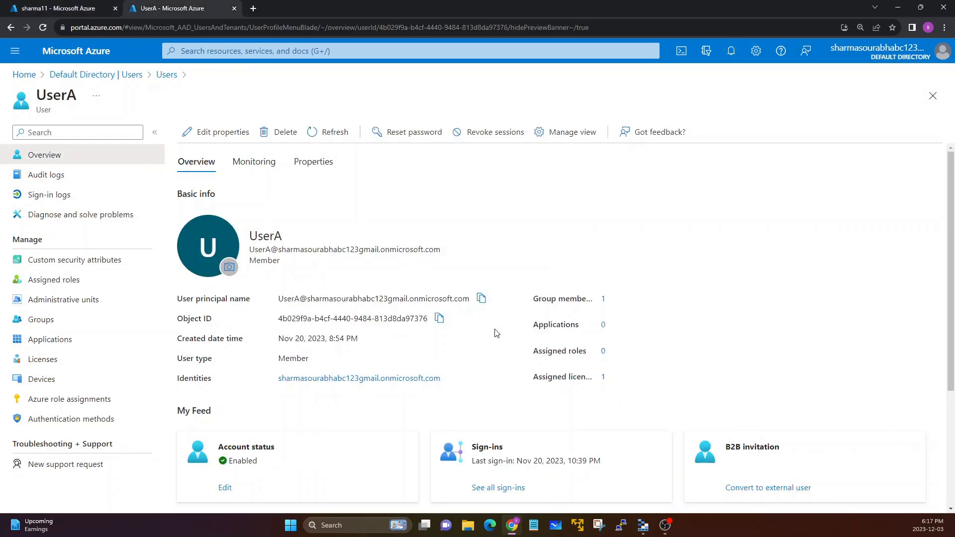
pyautogui.click(643, 525)
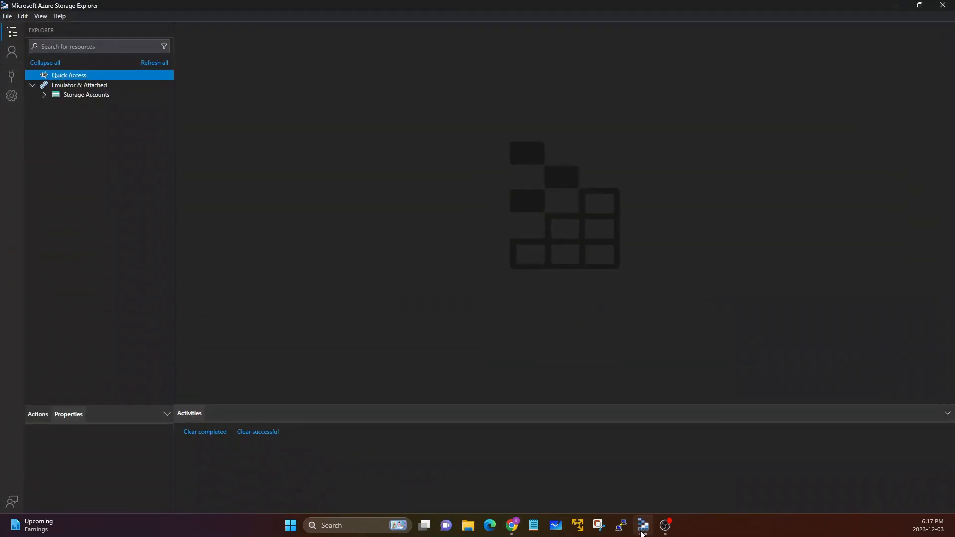
# Start Sign in with Azure from Account Management, keeping the Azure environment selected.
pyautogui.click(14, 55)
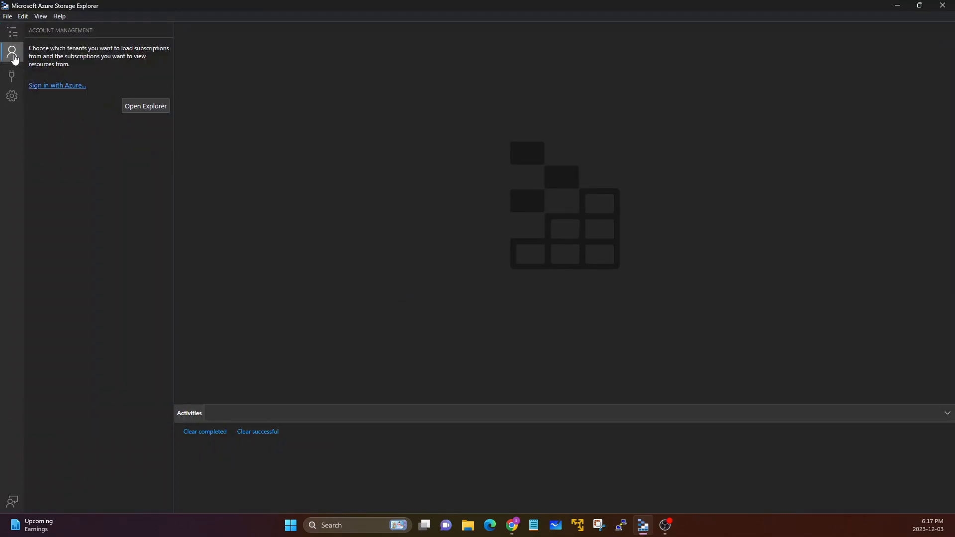
pyautogui.click(58, 87)
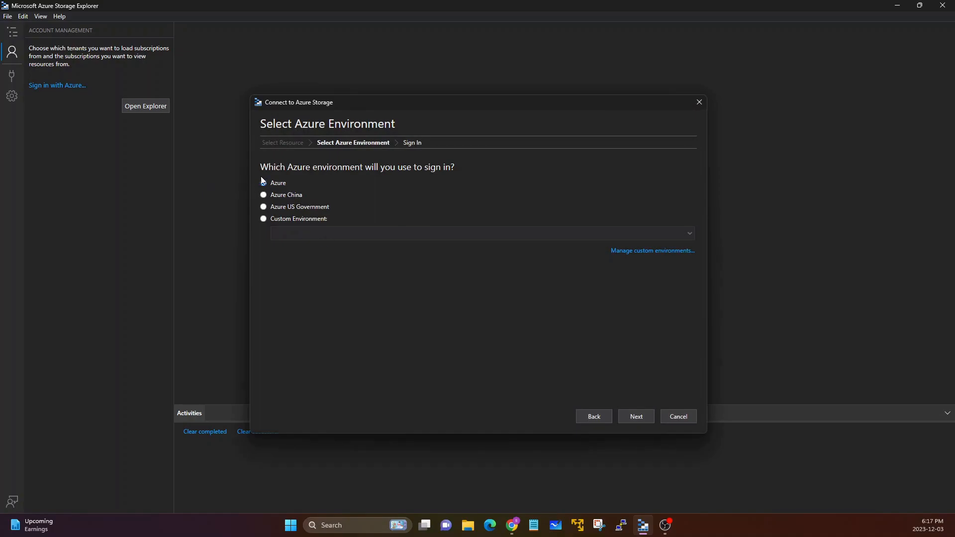
pyautogui.click(642, 419)
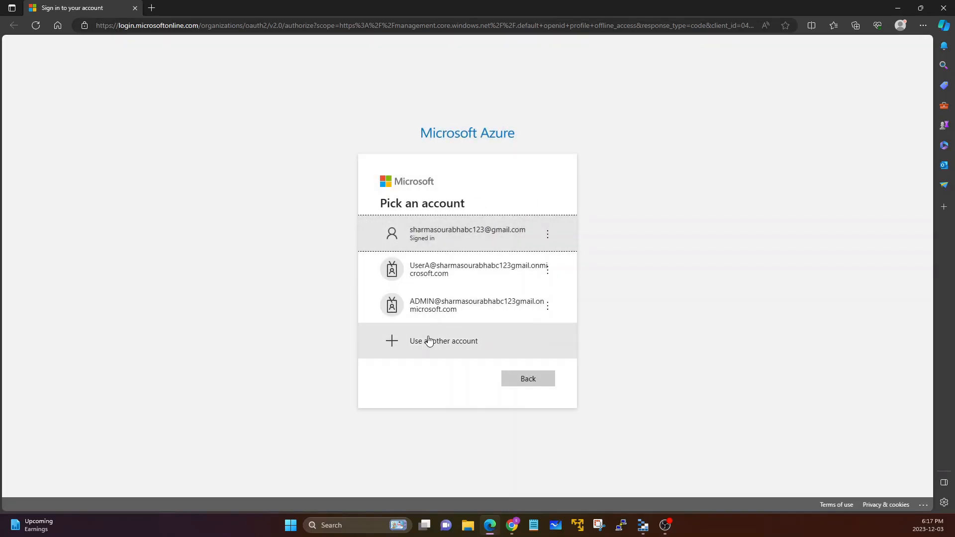
# Pick UserA's account, enter the account password, and sign in until authentication completes.
pyautogui.click(429, 272)
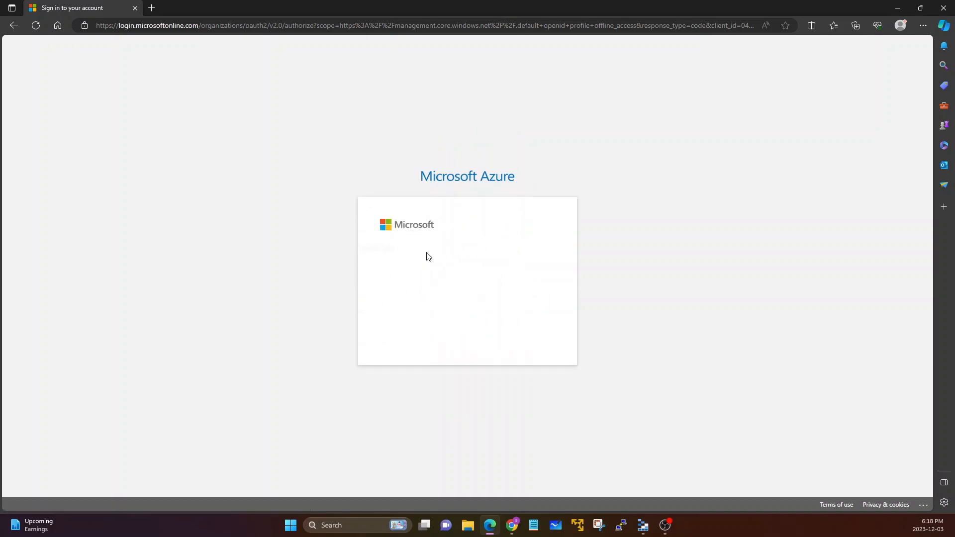
pyautogui.moveTo(393, 246); pyautogui.dragTo(518, 246)
pyautogui.click(497, 274)
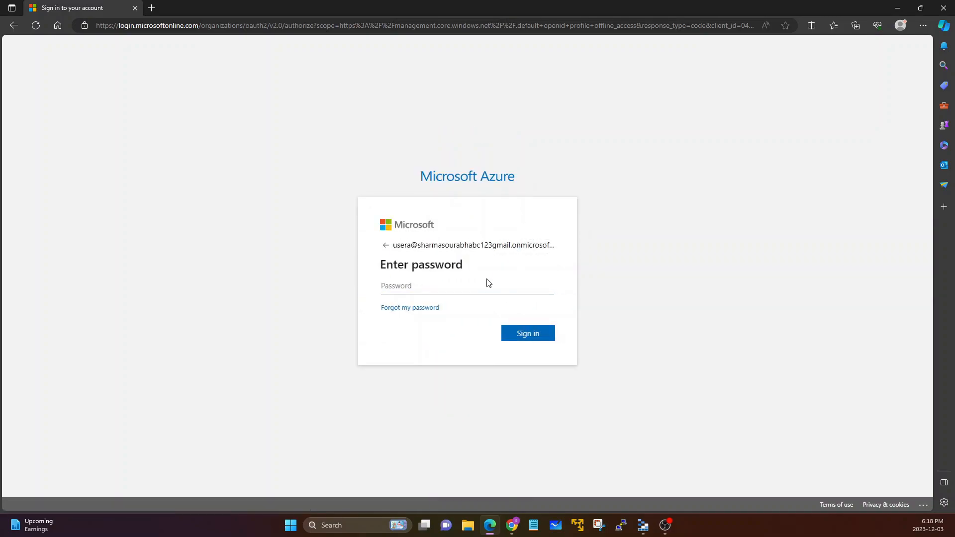
pyautogui.click(468, 288)
pyautogui.write('P')
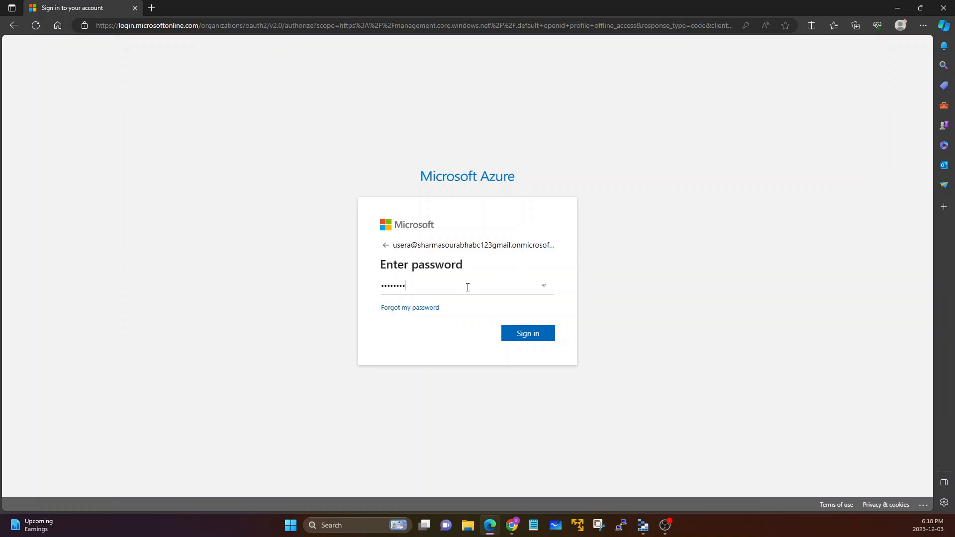
pyautogui.click(521, 333)
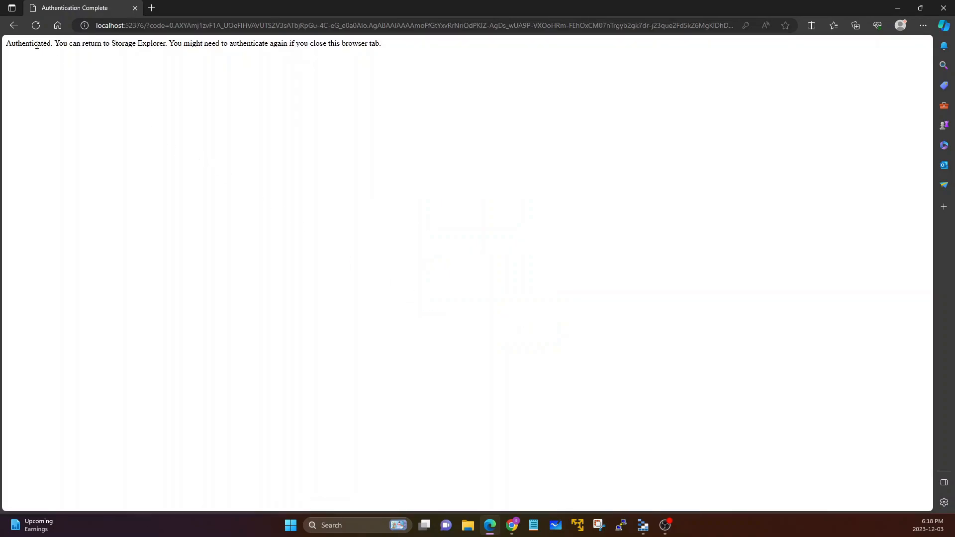
pyautogui.moveTo(6, 42); pyautogui.dragTo(215, 56)
# Close the browser, check the tenant's subscription options, and view sharma11 under Azure subscription 1.
pyautogui.click(389, 51)
pyautogui.click(207, 75)
pyautogui.click(938, 9)
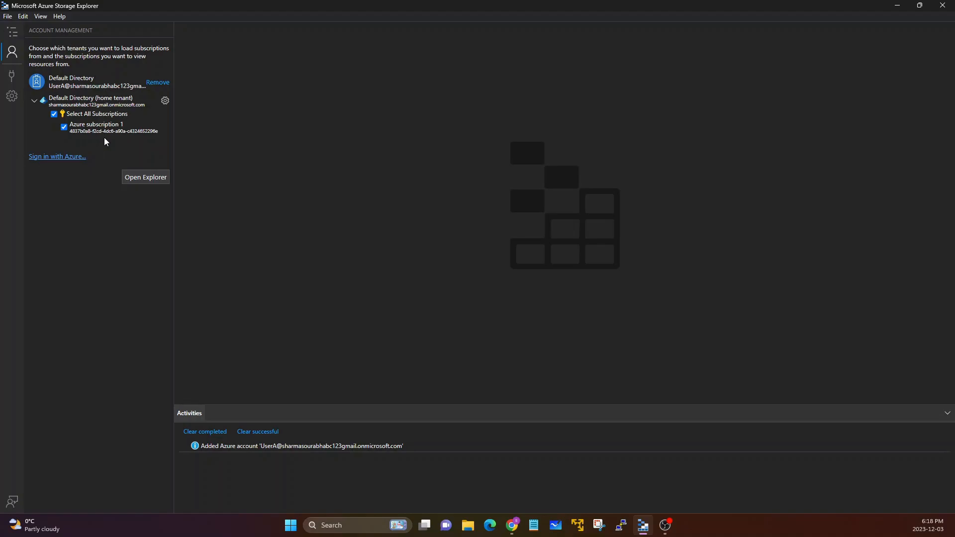
pyautogui.click(165, 102)
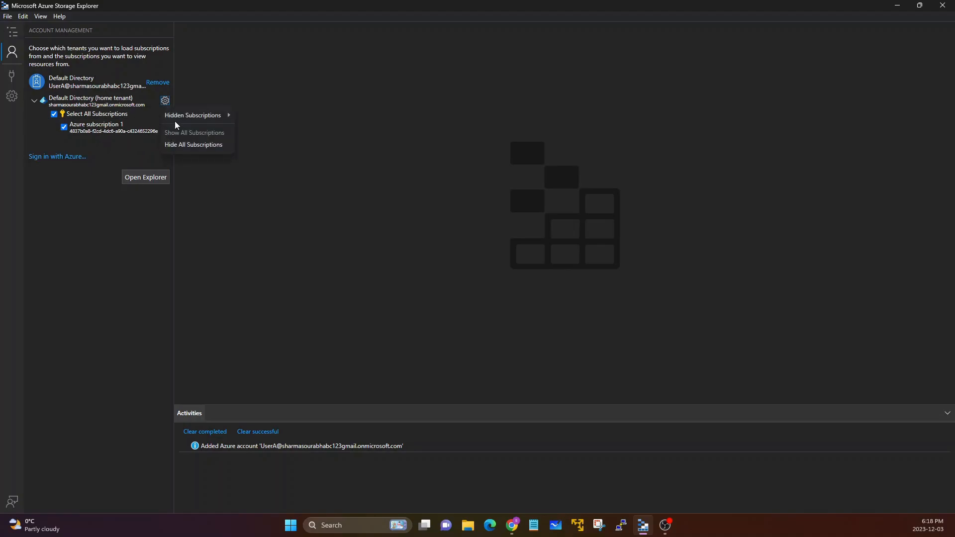
pyautogui.click(130, 243)
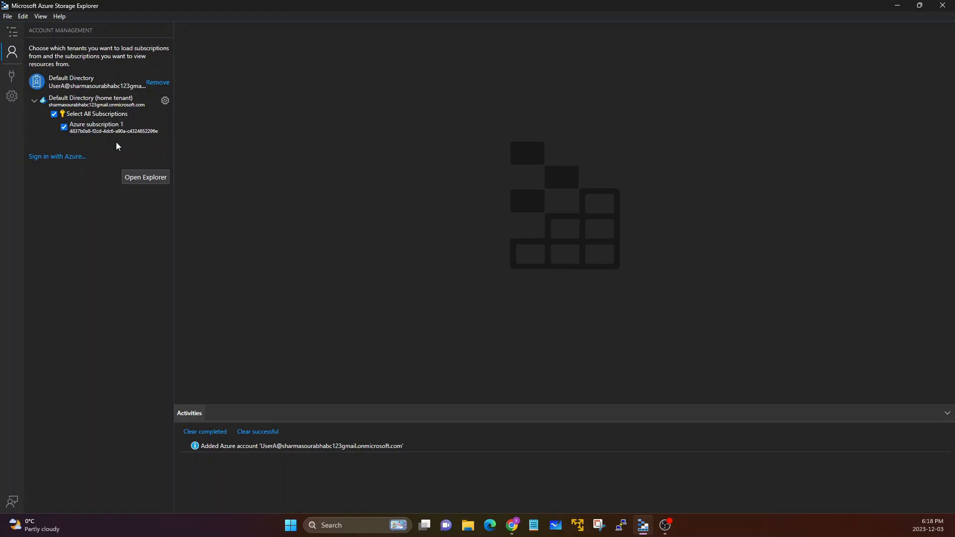
pyautogui.click(12, 32)
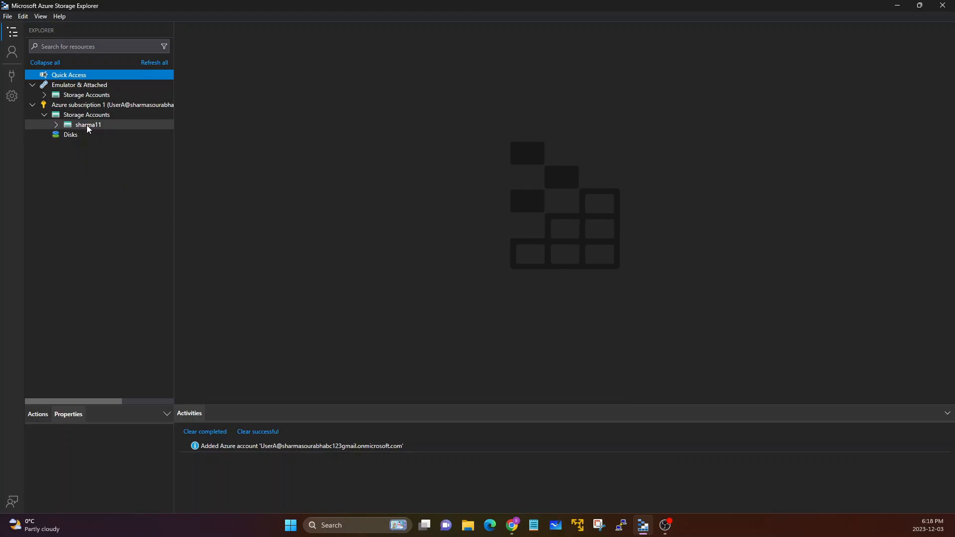
# Open sharma11's main blob container, see the not-authorized error, then minimize Storage Explorer.
pyautogui.click(57, 125)
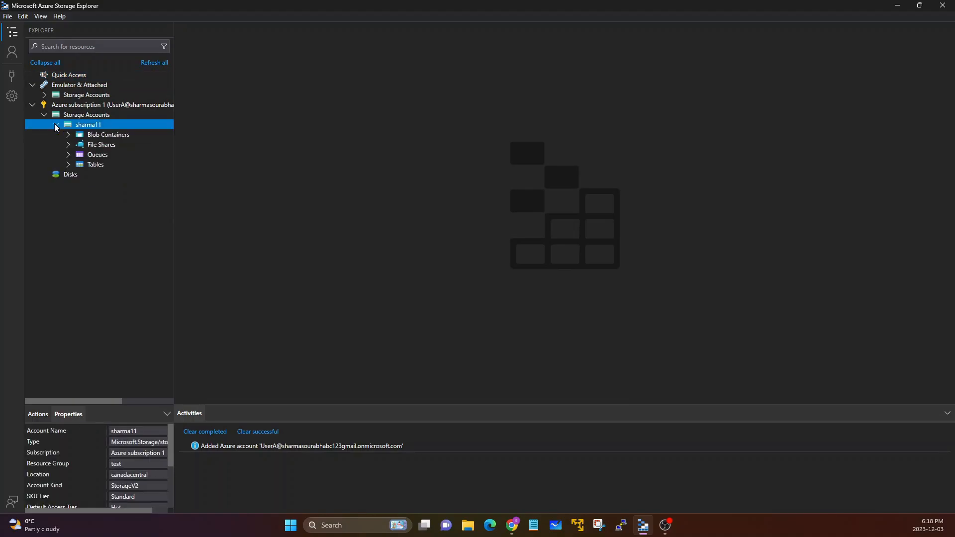
pyautogui.click(68, 135)
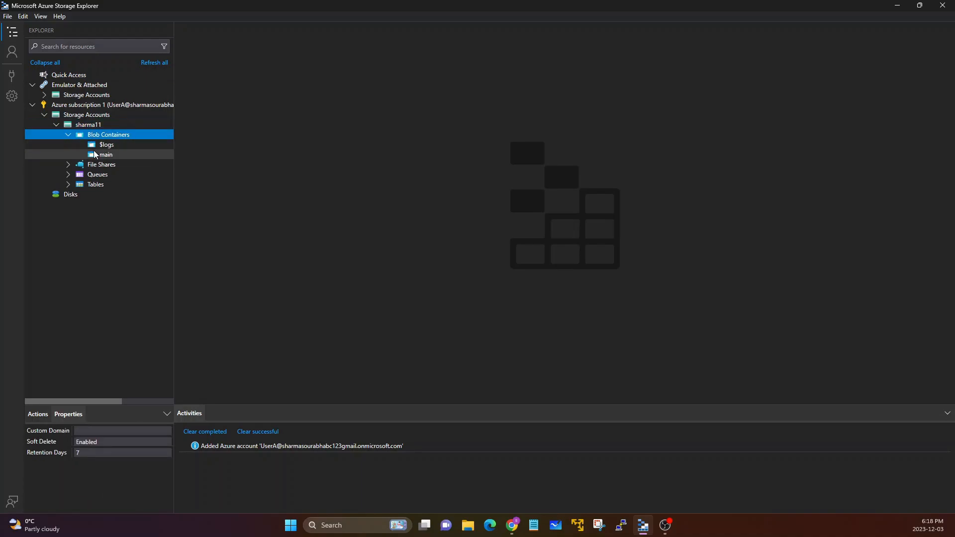
pyautogui.click(105, 155)
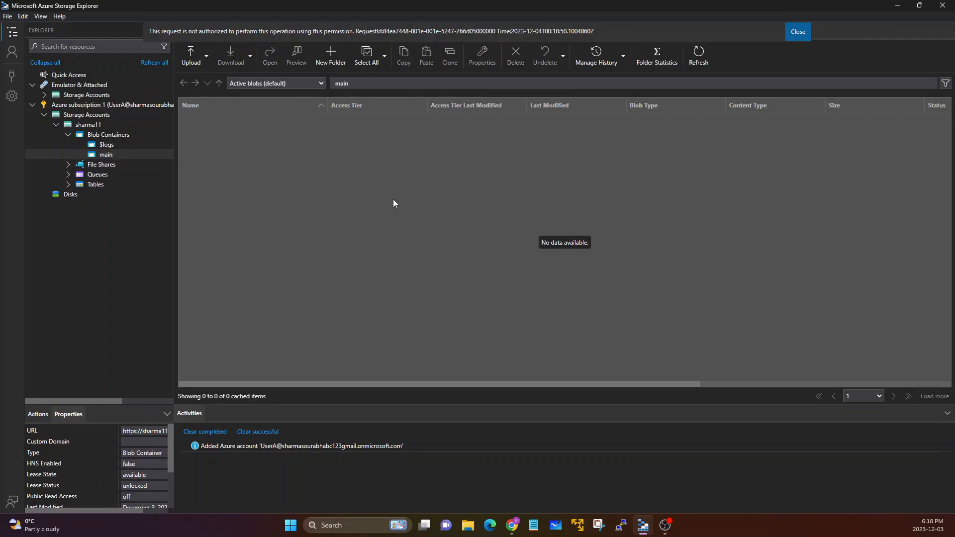
pyautogui.click(897, 5)
# Confirm in the portal that sharma11's main container holds 3.png and New Text Document.txt, then return to Storage Explorer.
pyautogui.click(56, 7)
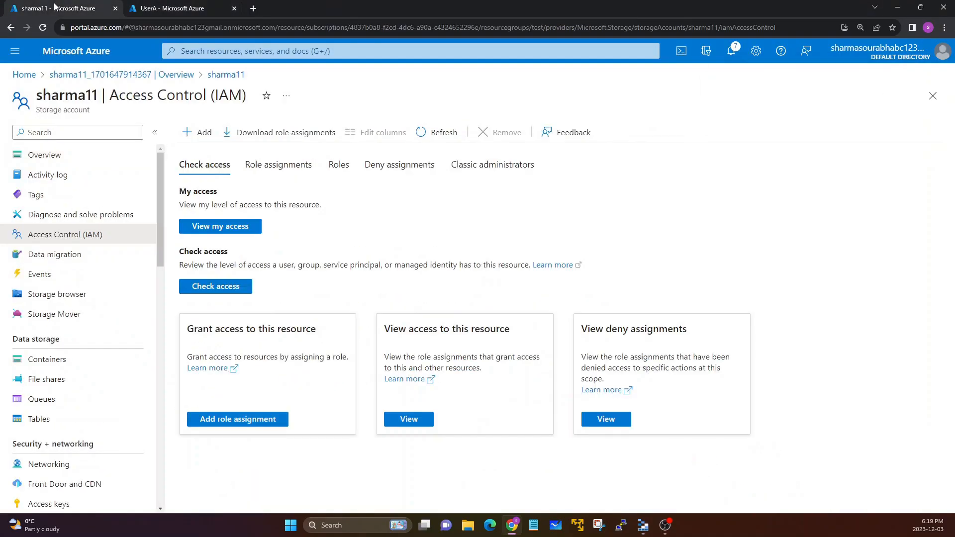
pyautogui.click(38, 360)
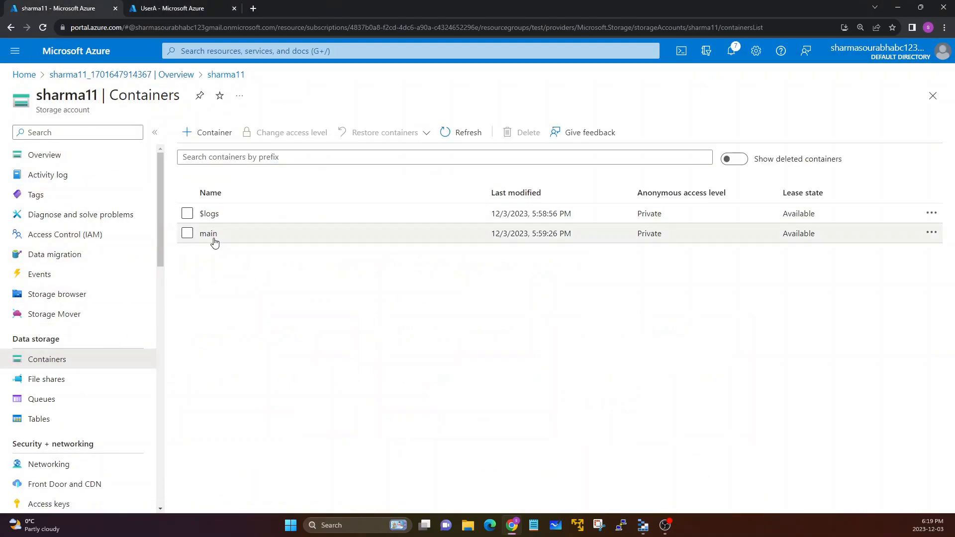
pyautogui.click(208, 234)
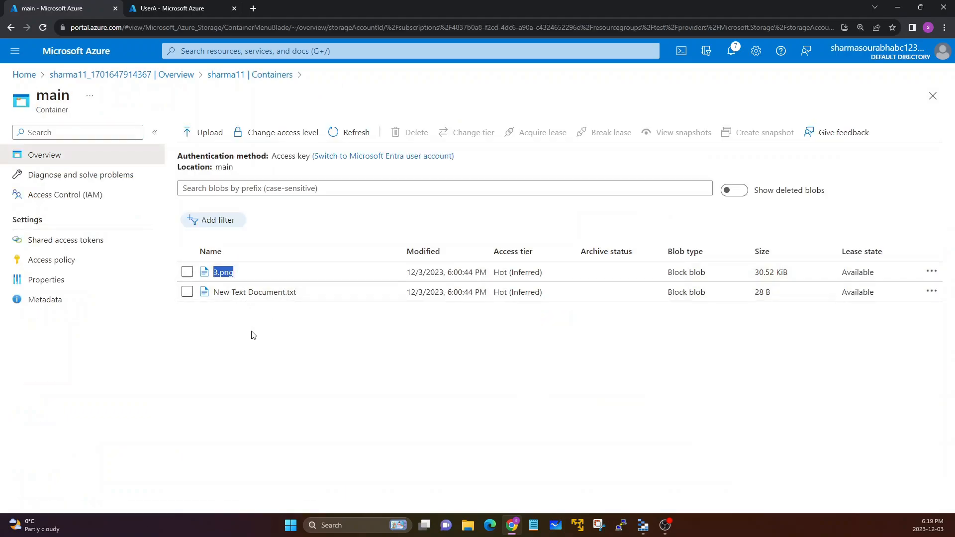
pyautogui.click(642, 526)
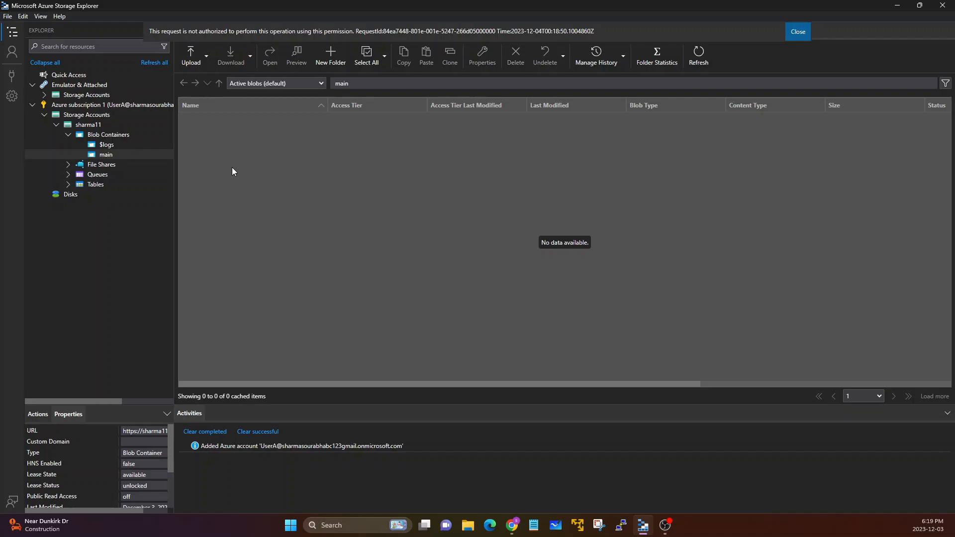
# Try opening sharma11's File Shares, dismiss the credentials error, and minimize Storage Explorer.
pyautogui.click(71, 165)
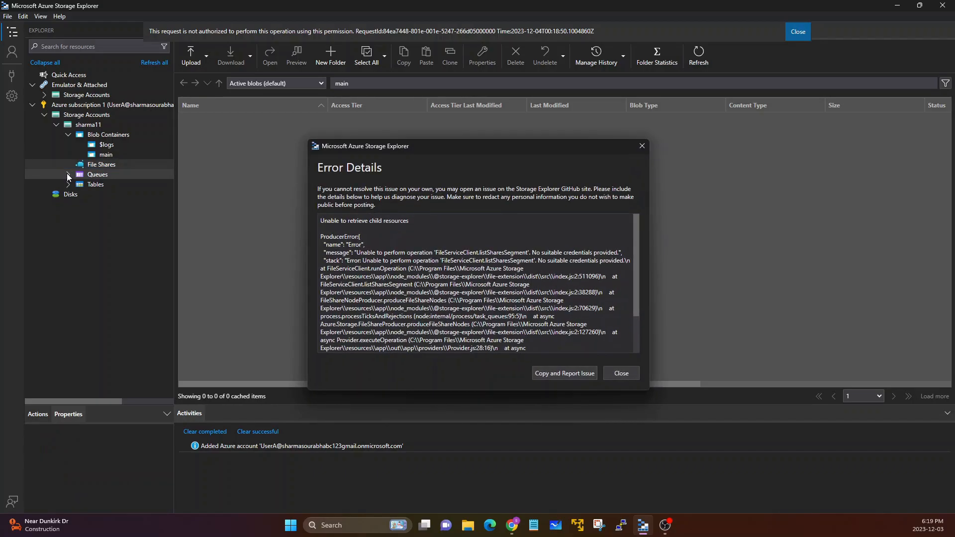
pyautogui.click(612, 374)
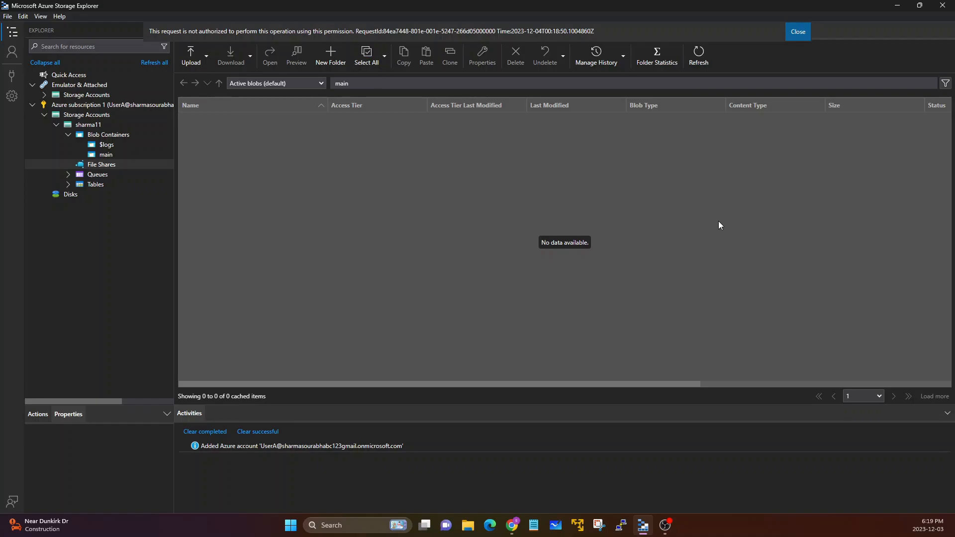
pyautogui.click(891, 7)
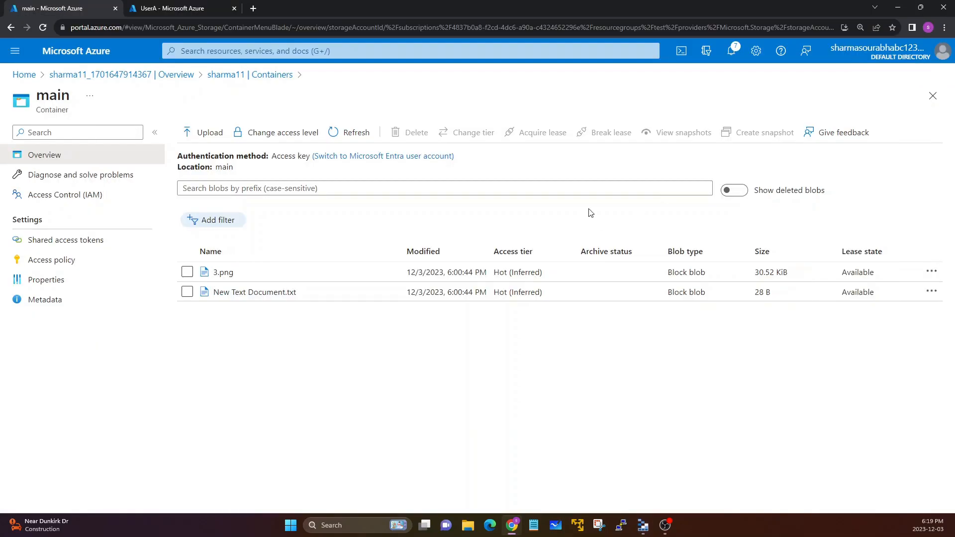
# Go back from the main container to sharma11's Containers list and its Access Control (IAM) page.
pyautogui.moveTo(236, 275); pyautogui.dragTo(213, 274)
pyautogui.click(224, 87)
pyautogui.click(227, 76)
pyautogui.moveTo(98, 97); pyautogui.dragTo(43, 97)
pyautogui.click(67, 99)
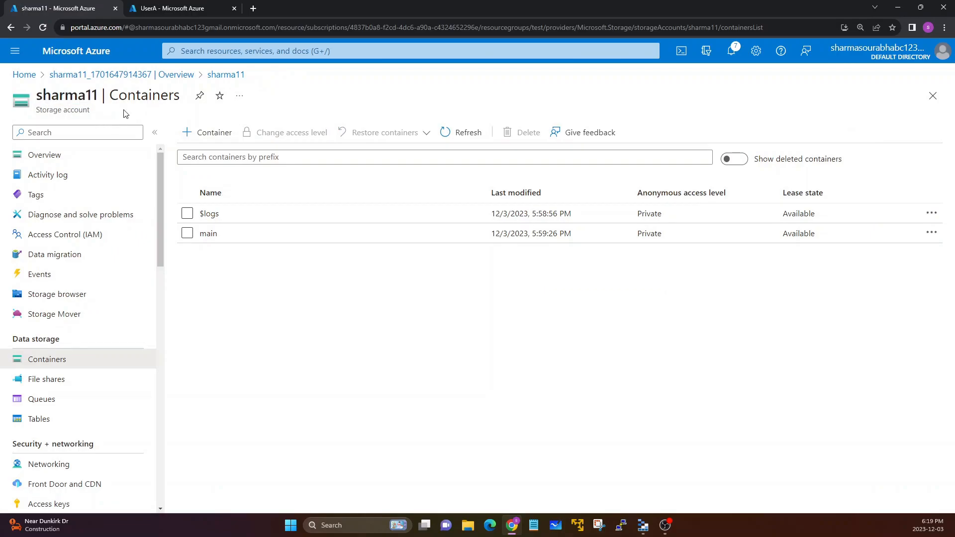
pyautogui.click(55, 242)
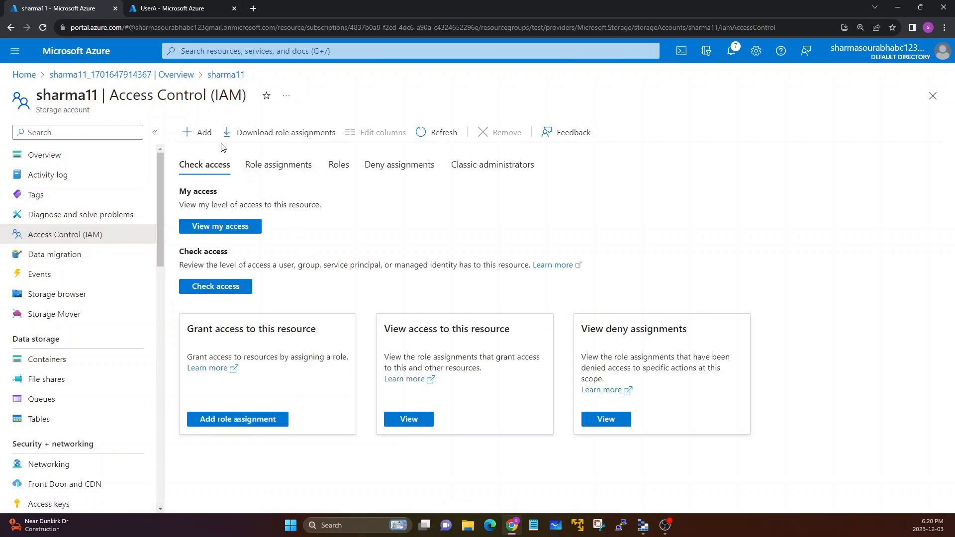
# Start a new role assignment on sharma11 and filter the role list by 'storage'.
pyautogui.click(201, 132)
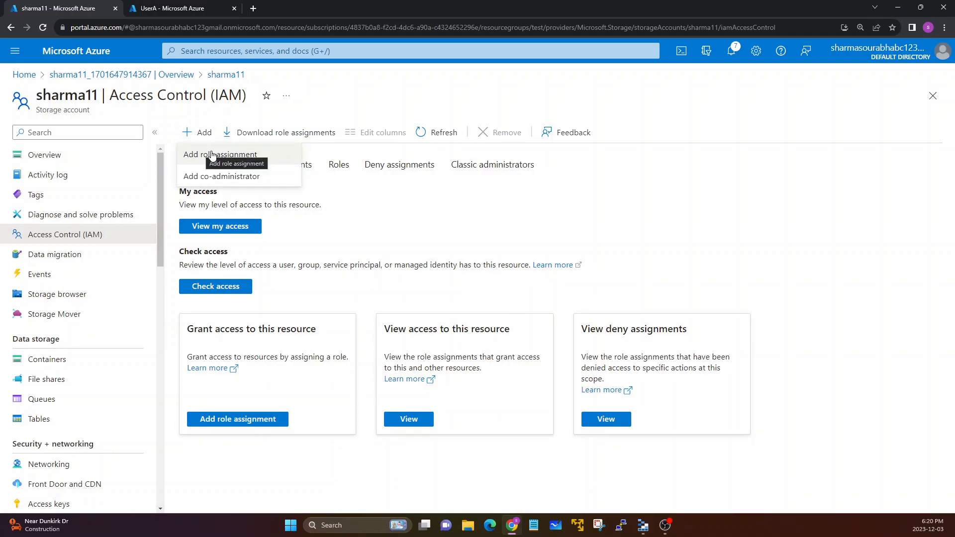
pyautogui.click(212, 156)
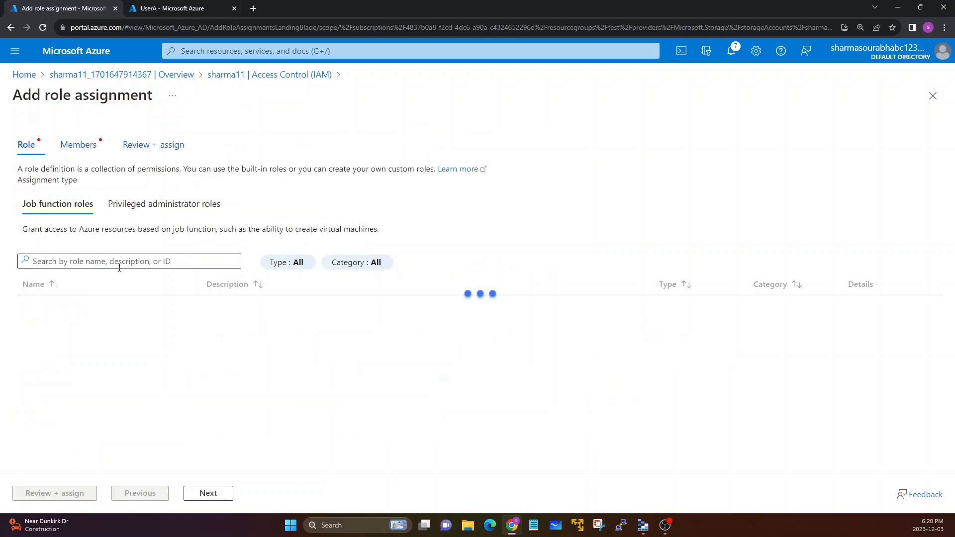
pyautogui.click(115, 262)
pyautogui.write('stor')
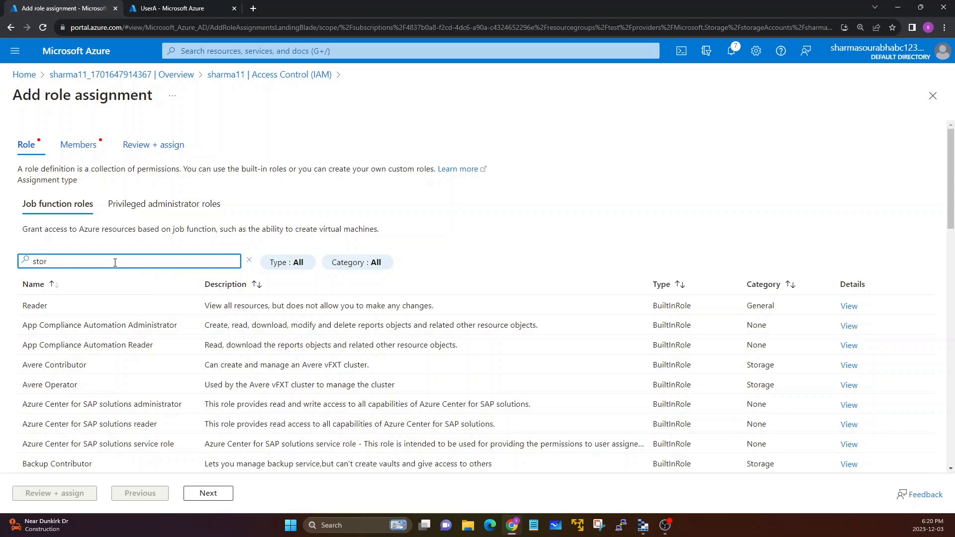
pyautogui.write('gae')
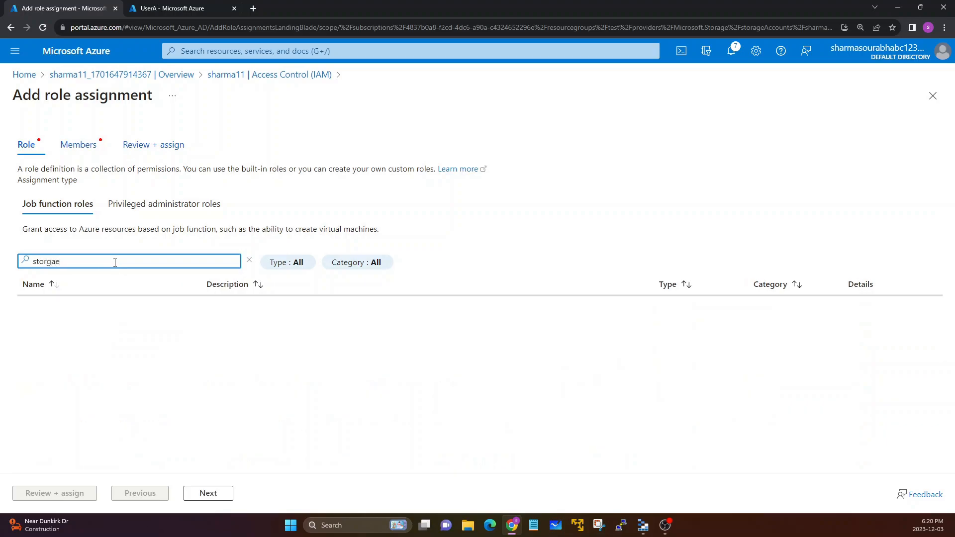
pyautogui.press('BackSpace')
pyautogui.press('BackSpace')
pyautogui.press('BackSpace')
pyautogui.write('ag')
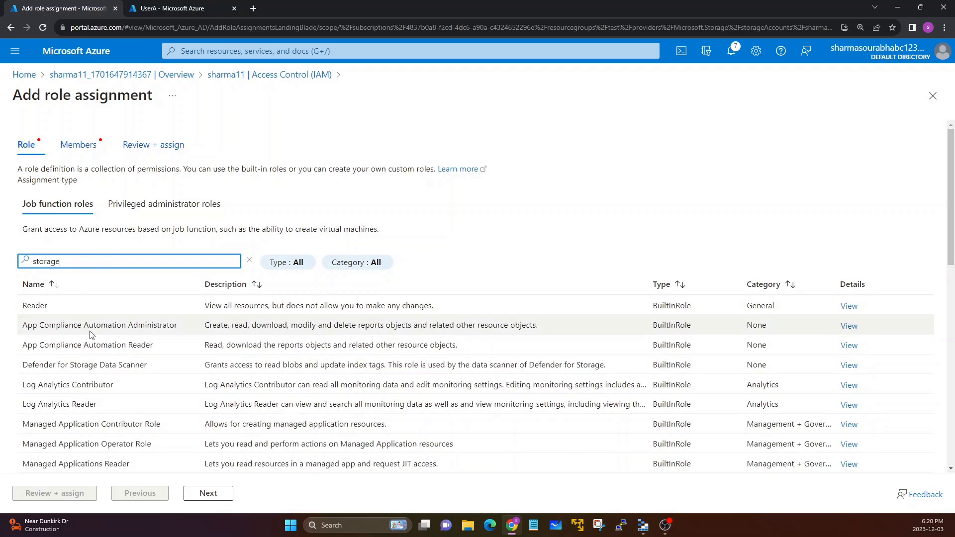
pyautogui.scroll(-1, 96, 355)
pyautogui.scroll(-2, 96, 355)
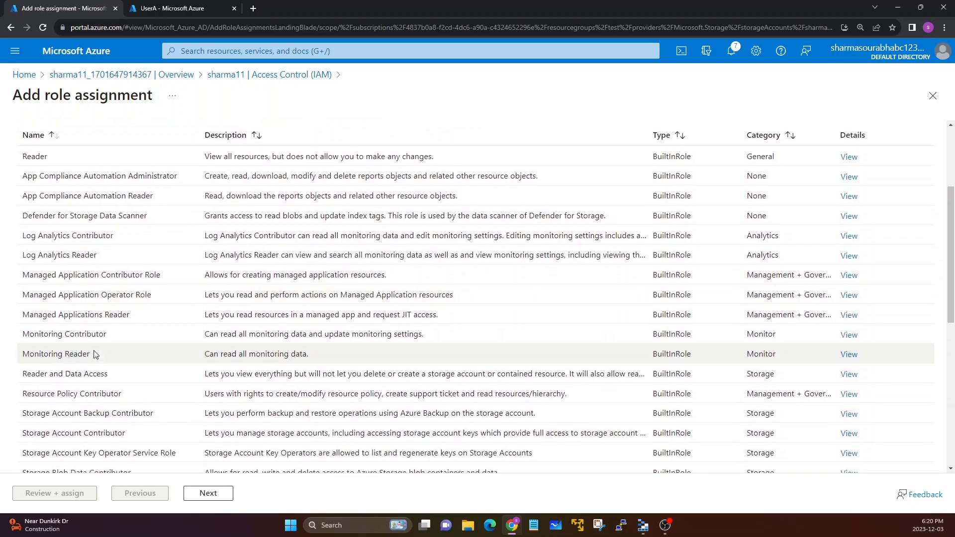
pyautogui.scroll(-2, 96, 355)
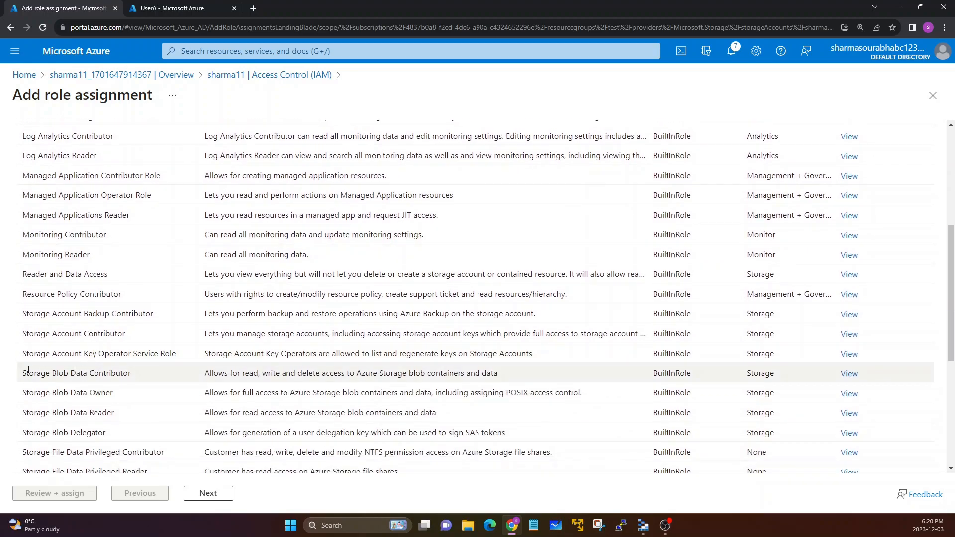
pyautogui.scroll(-1, 31, 374)
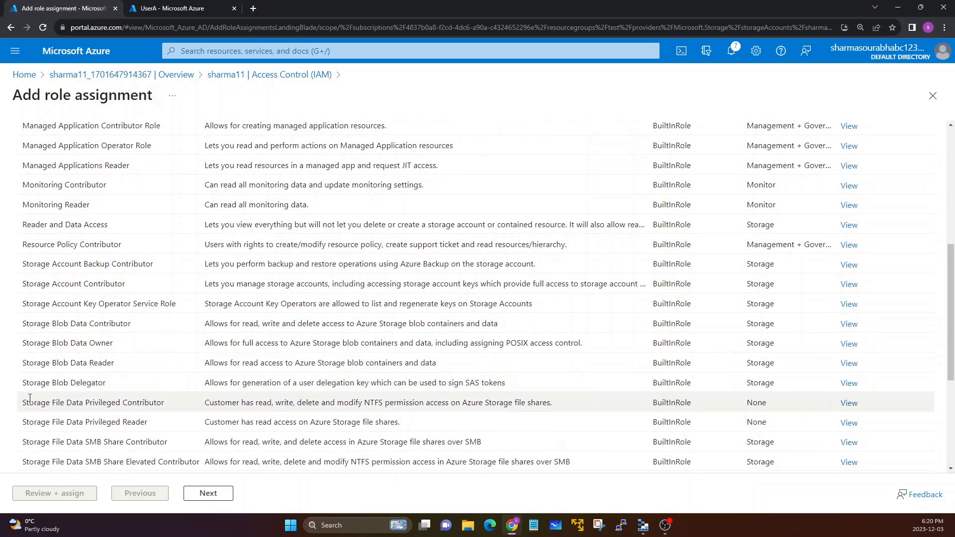
pyautogui.moveTo(22, 405); pyautogui.dragTo(60, 424)
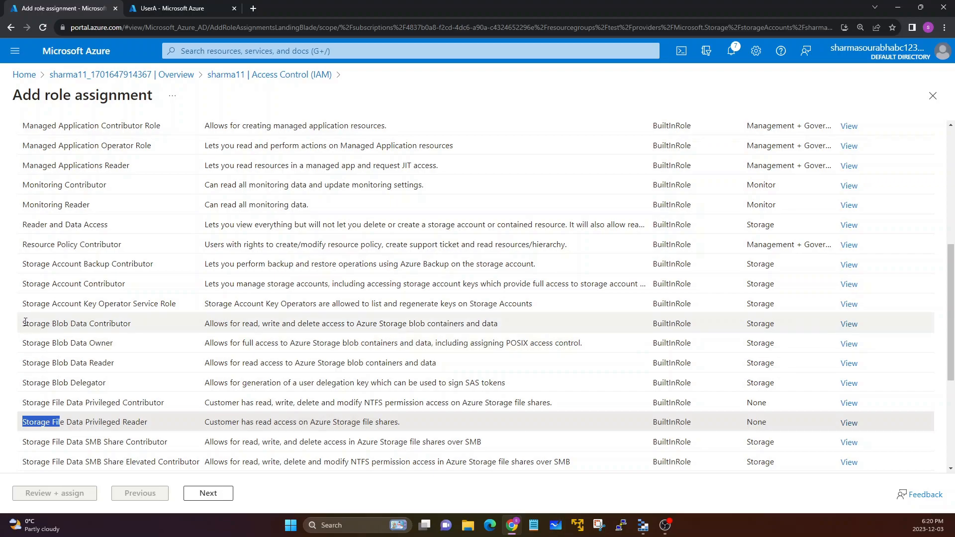
pyautogui.click(642, 525)
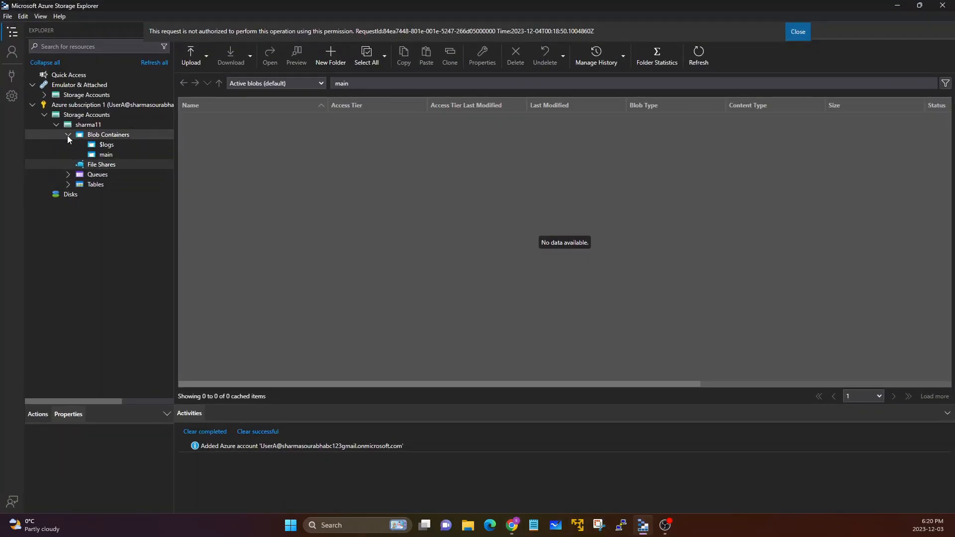
pyautogui.click(89, 164)
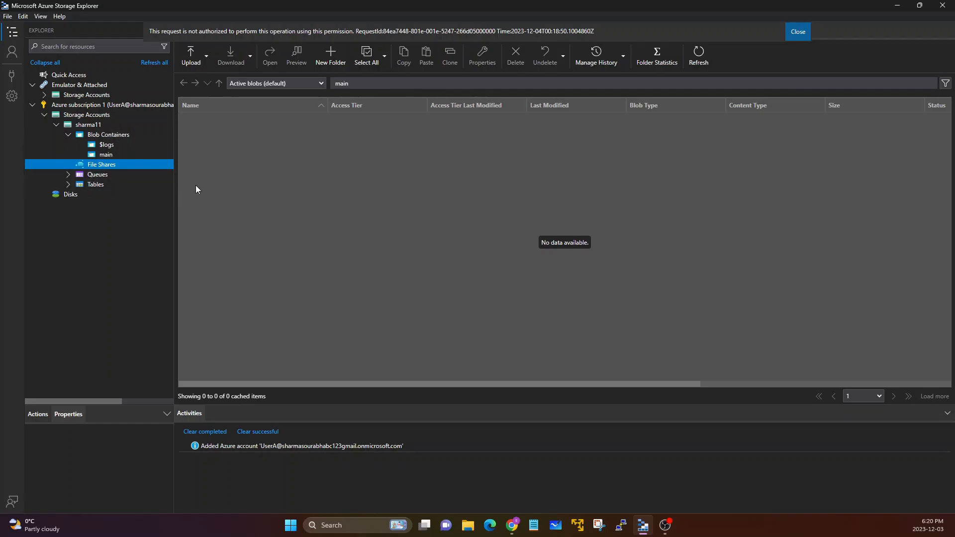
pyautogui.click(897, 5)
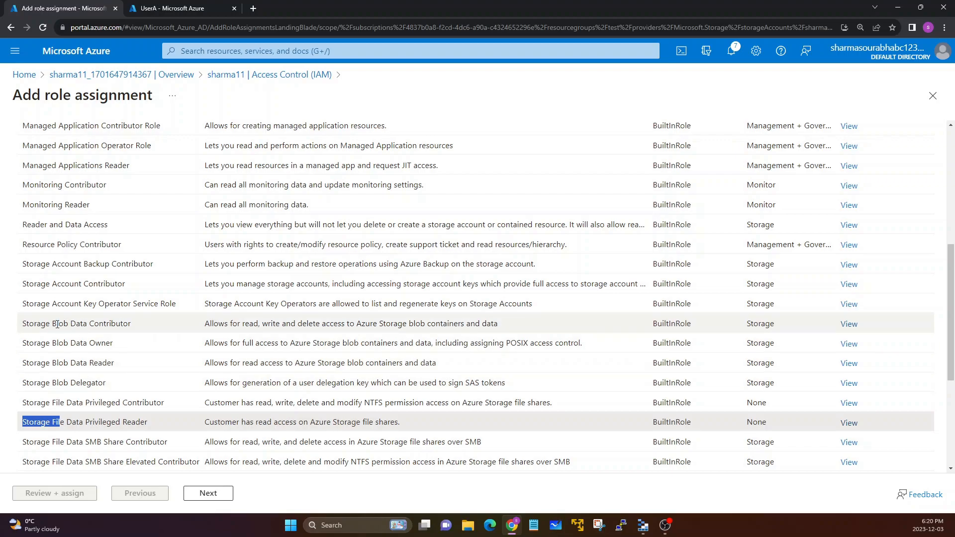
# Select the Storage Blob Data Contributor role and continue to the Members step.
pyautogui.moveTo(24, 321); pyautogui.dragTo(120, 327)
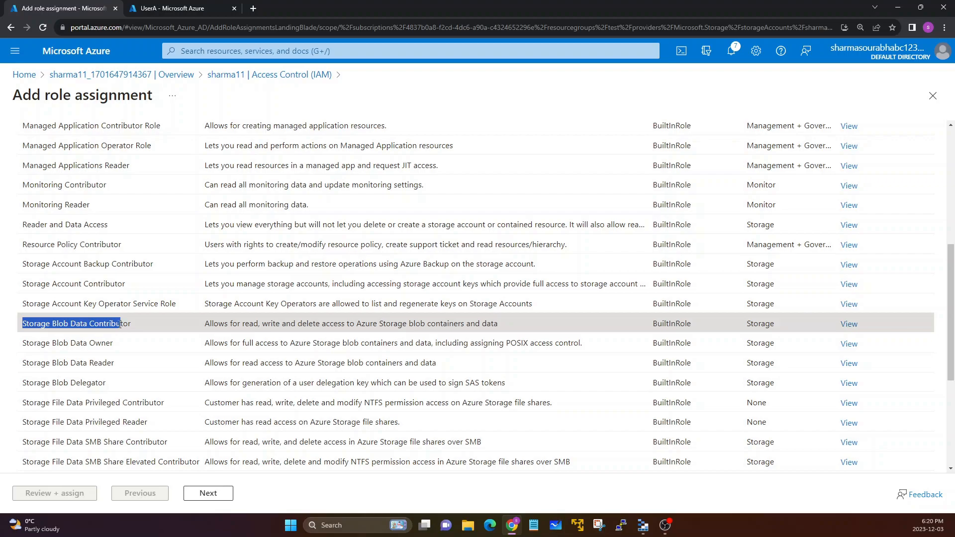
pyautogui.click(112, 326)
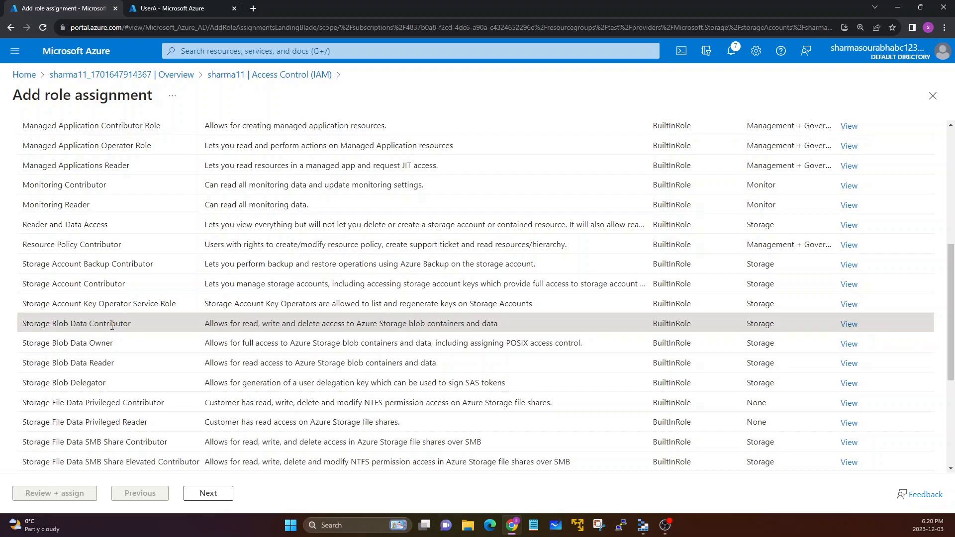
pyautogui.moveTo(205, 325); pyautogui.dragTo(347, 336)
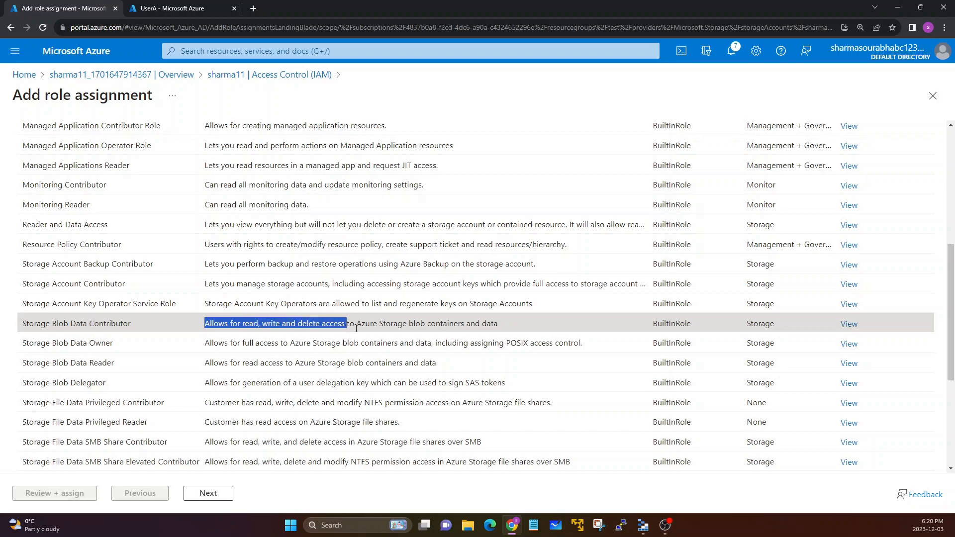
pyautogui.click(356, 329)
pyautogui.moveTo(204, 327); pyautogui.dragTo(506, 327)
pyautogui.click(492, 325)
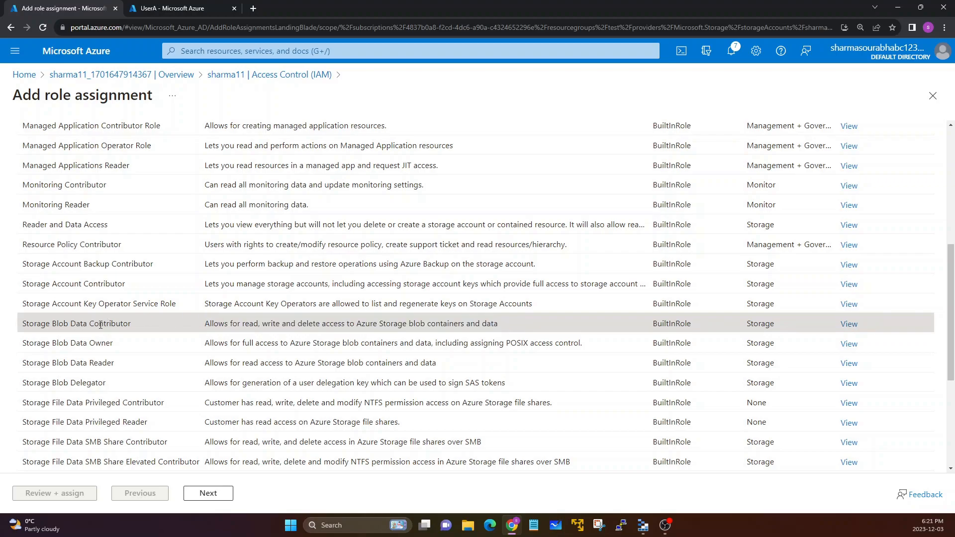
pyautogui.click(216, 495)
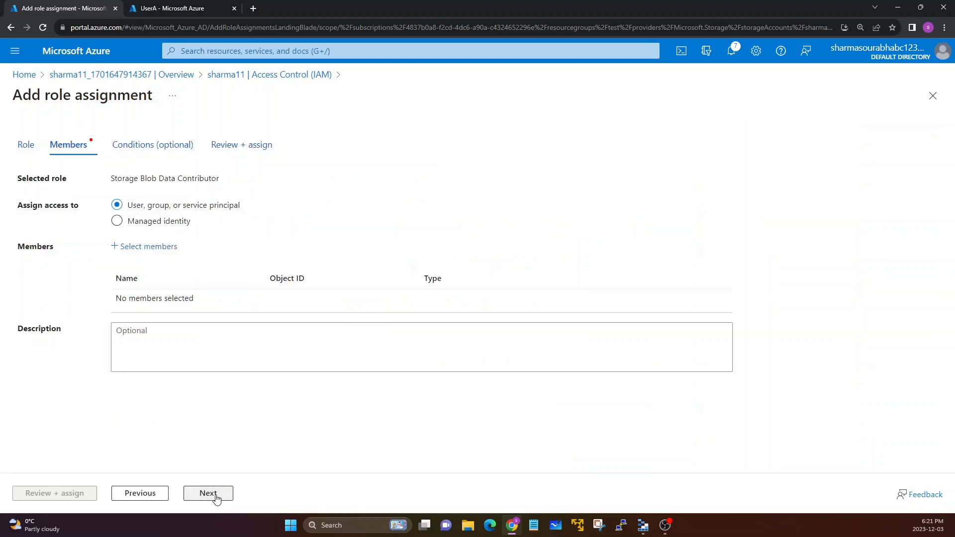
# Add UserA as the member and submit the Storage Blob Data Contributor assignment with Review + assign.
pyautogui.click(155, 248)
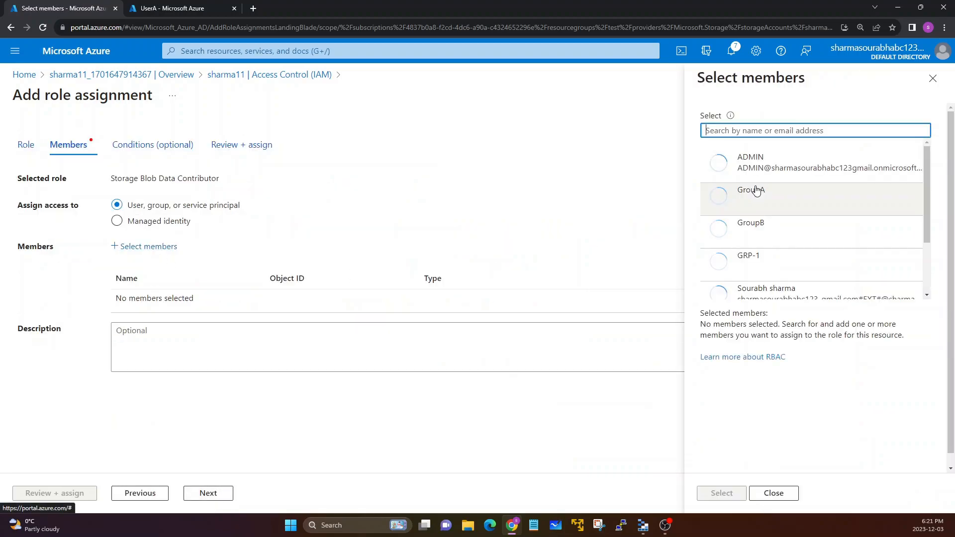
pyautogui.scroll(-2, 767, 219)
pyautogui.click(746, 246)
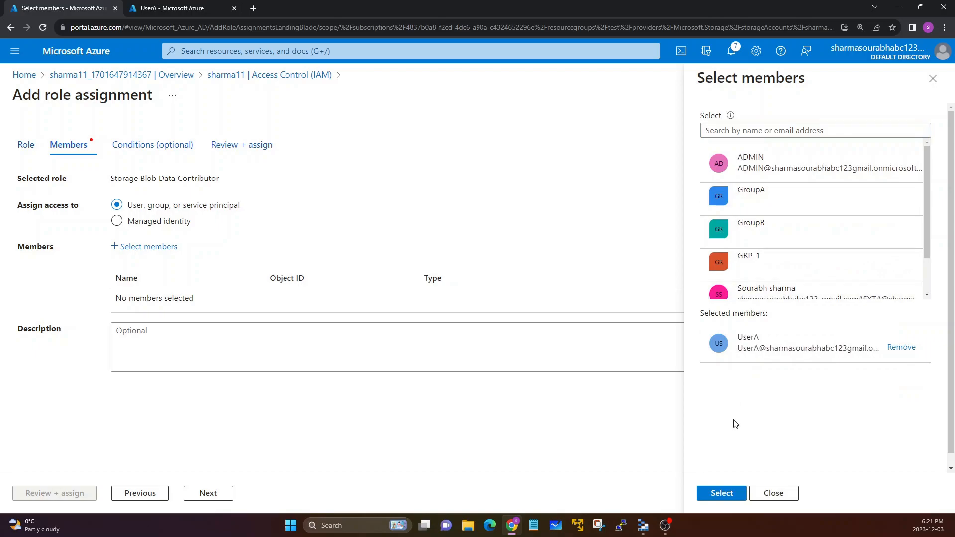
pyautogui.click(723, 495)
pyautogui.click(199, 494)
pyautogui.click(199, 494)
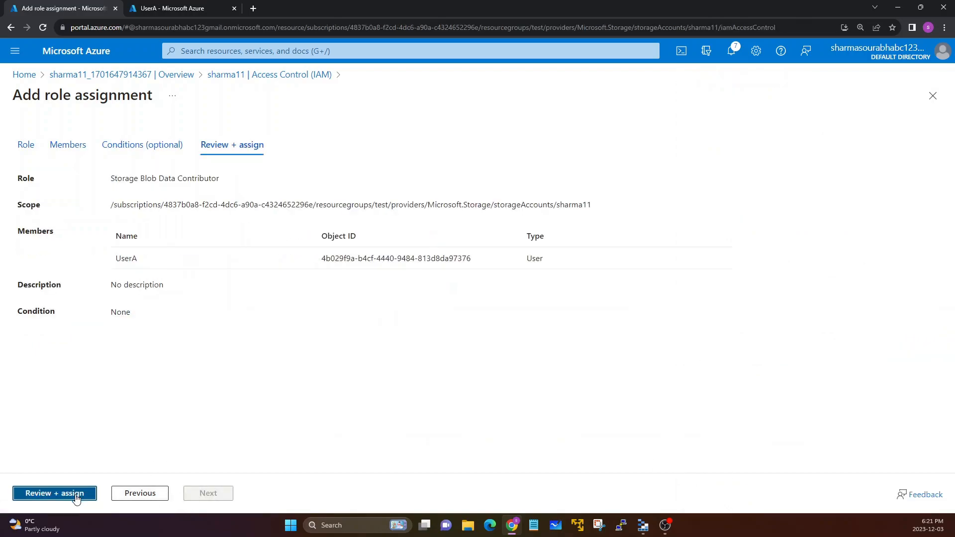
pyautogui.click(75, 493)
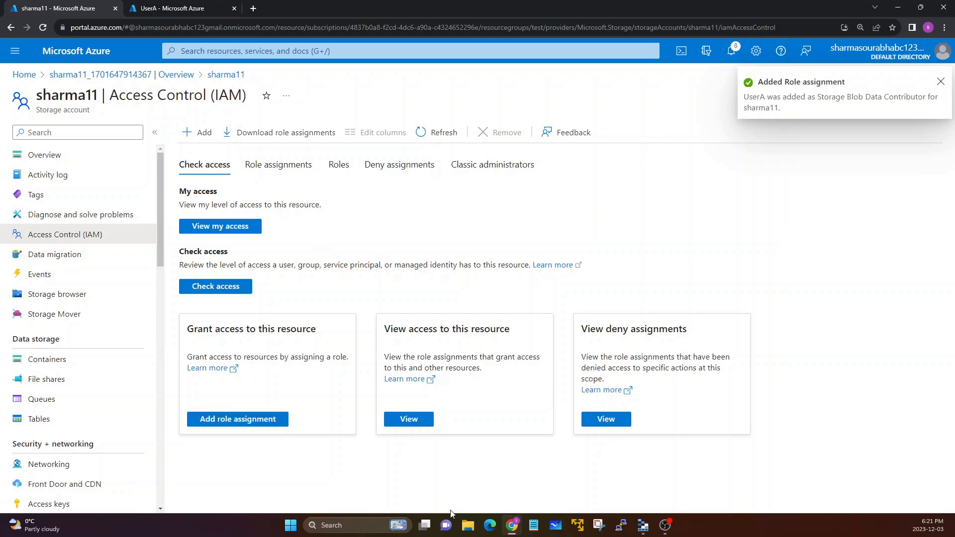
pyautogui.click(644, 525)
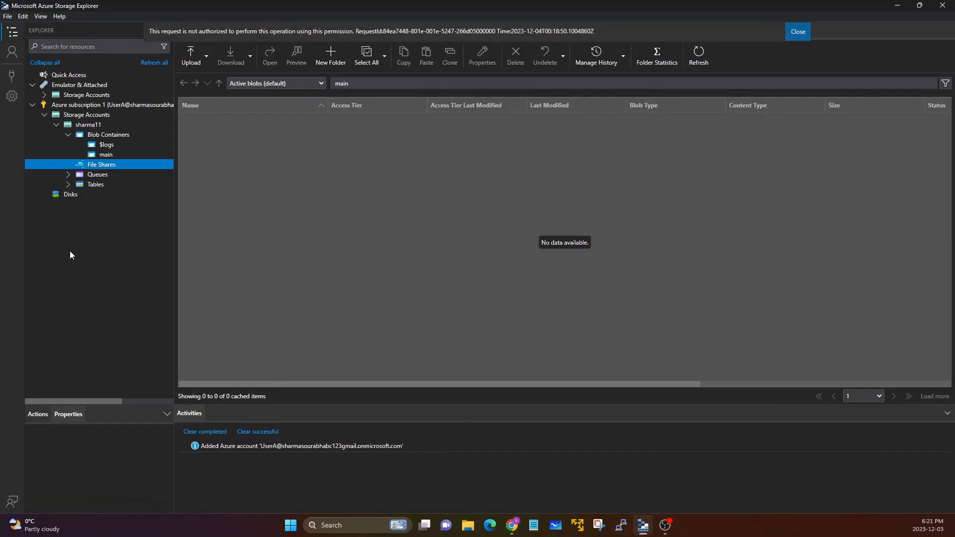
# Refresh all and open sharma11's main blob container in Storage Explorer.
pyautogui.click(159, 63)
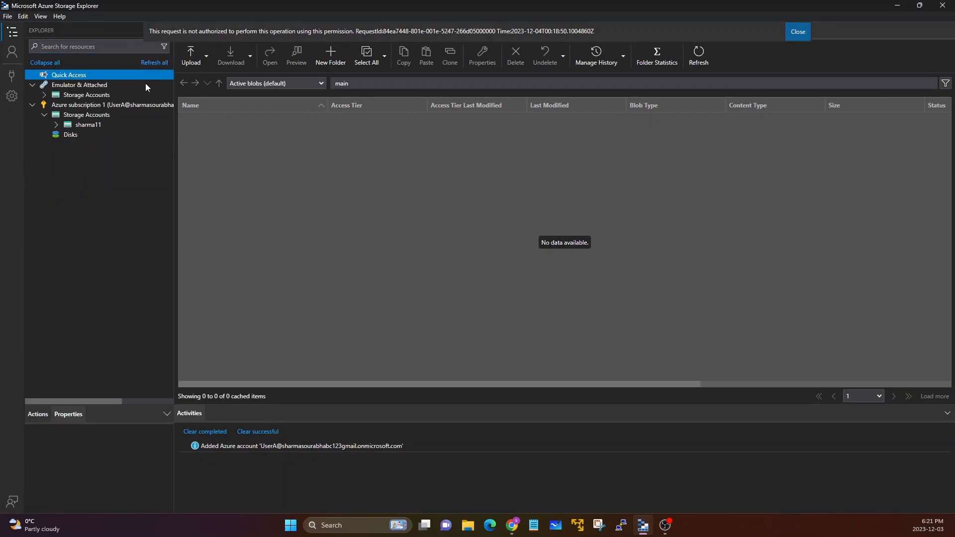
pyautogui.click(56, 125)
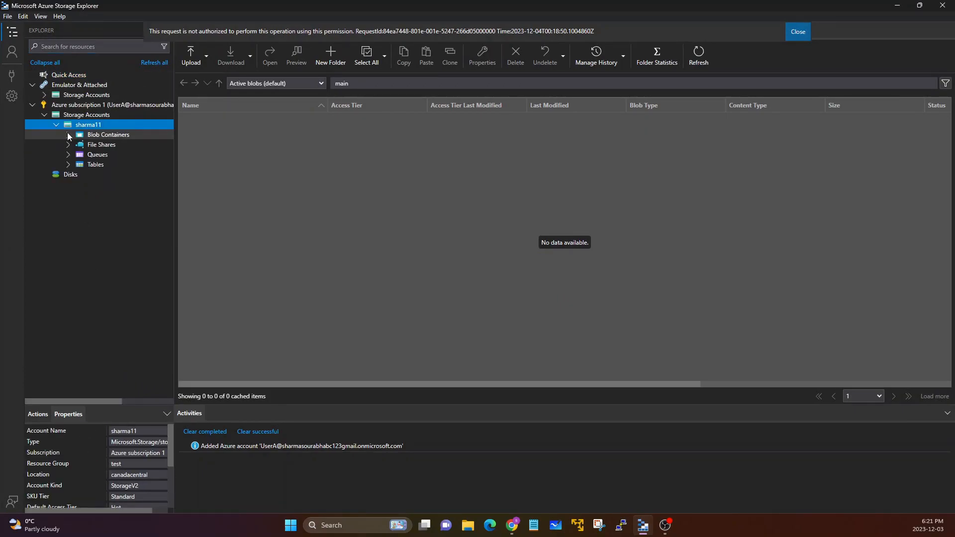
pyautogui.click(82, 134)
pyautogui.click(69, 134)
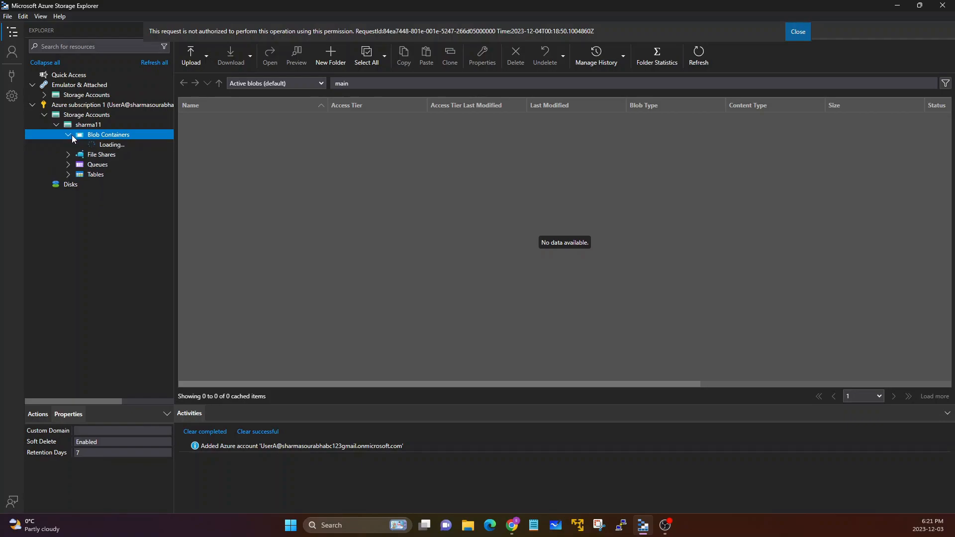
pyautogui.click(99, 156)
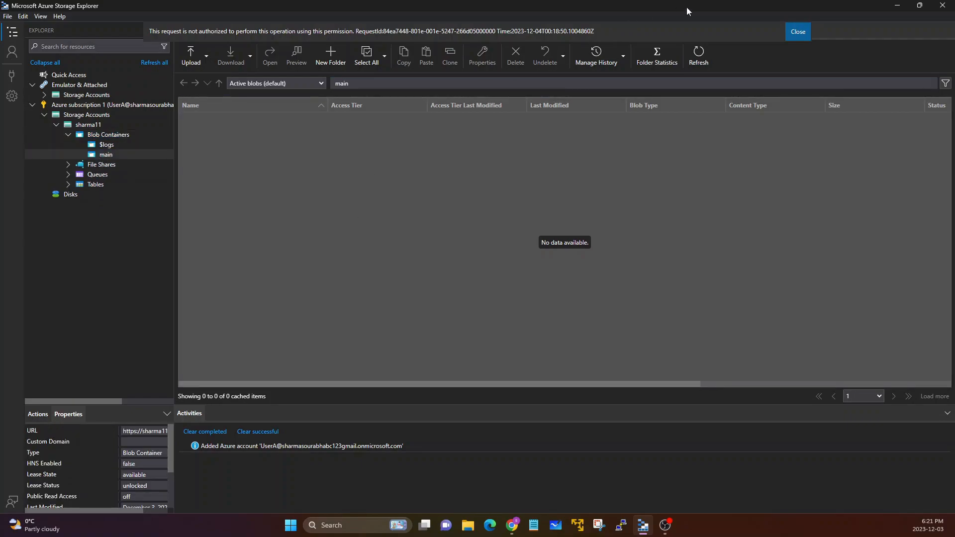
# Dismiss the not-authorized error, close main, then refresh and reopen it to list 3.png and New Text Document.txt.
pyautogui.click(798, 32)
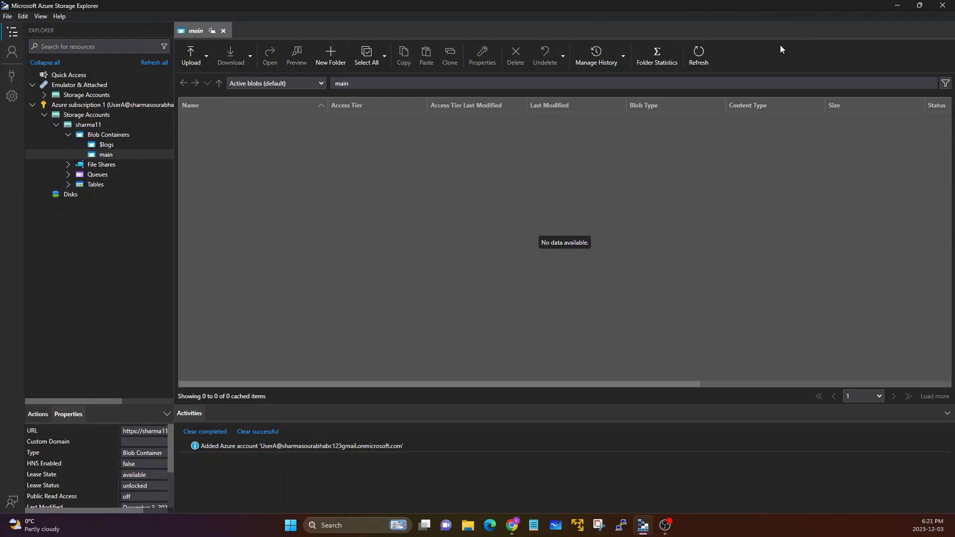
pyautogui.click(223, 31)
pyautogui.click(33, 106)
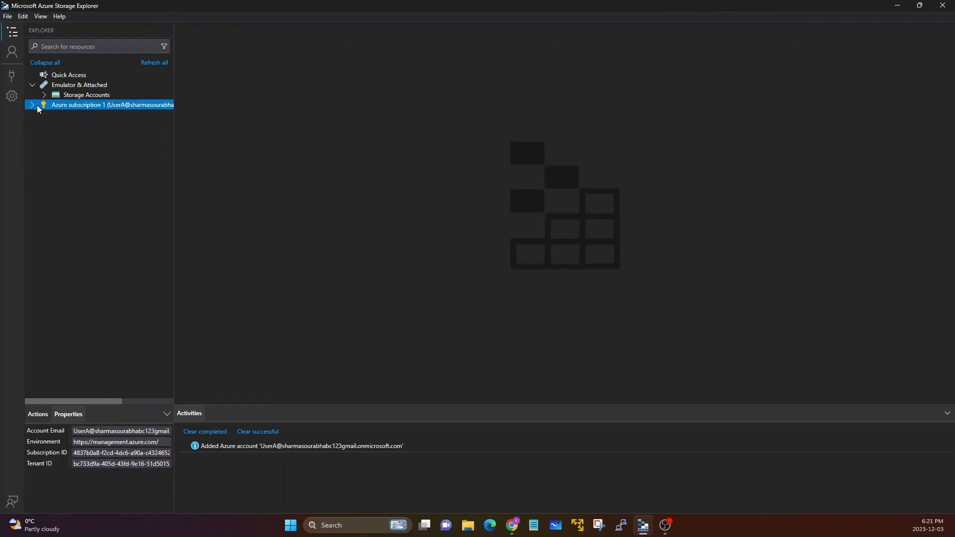
pyautogui.click(154, 63)
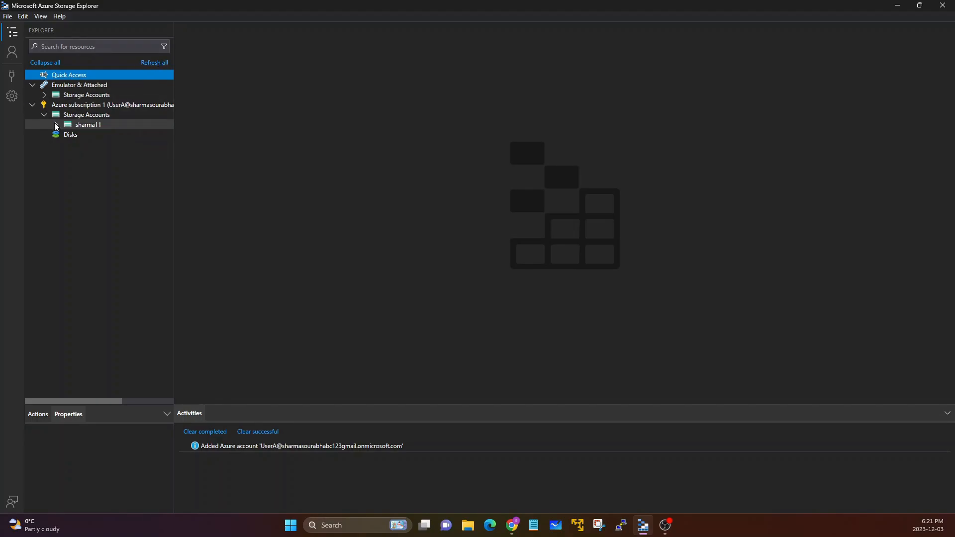
pyautogui.click(56, 126)
pyautogui.click(68, 135)
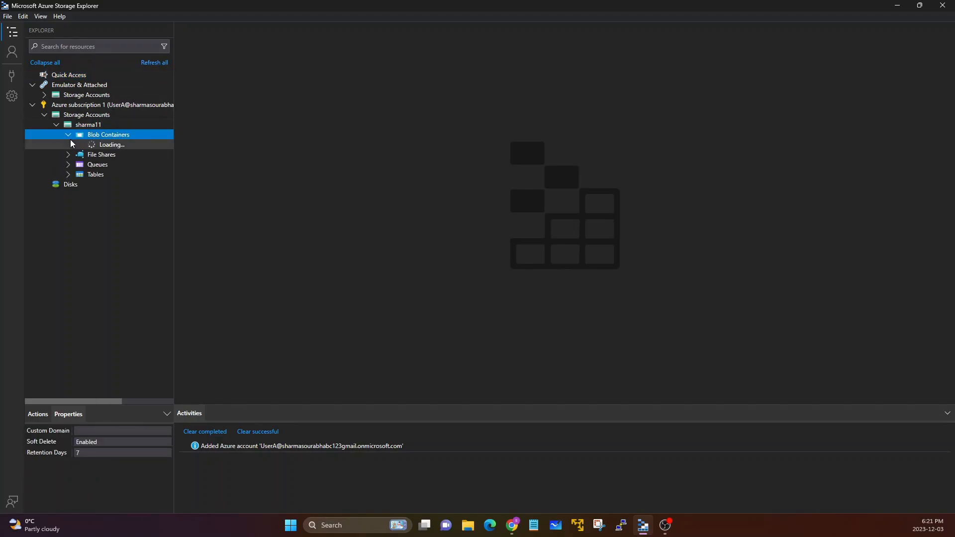
pyautogui.click(98, 156)
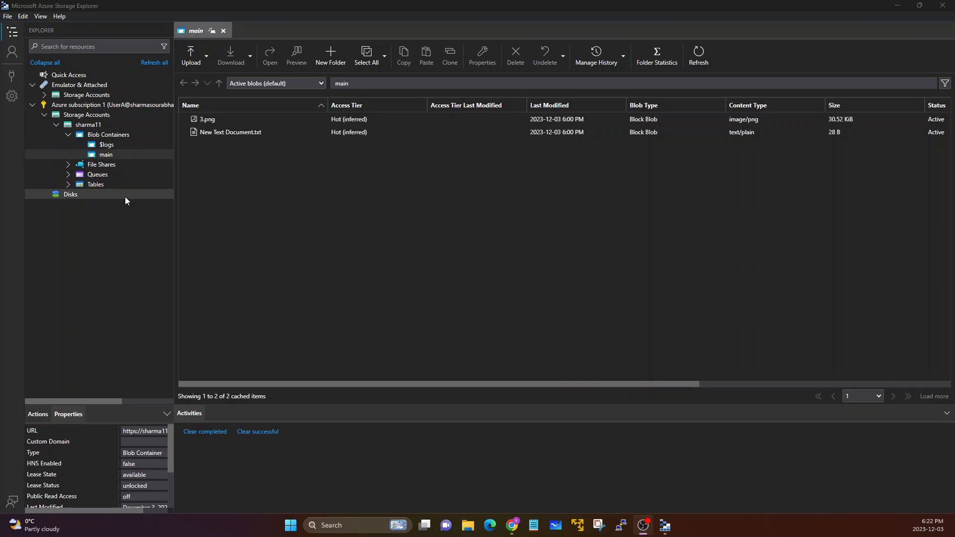
# Refresh the resource tree and reopen sharma11's main container.
pyautogui.click(208, 149)
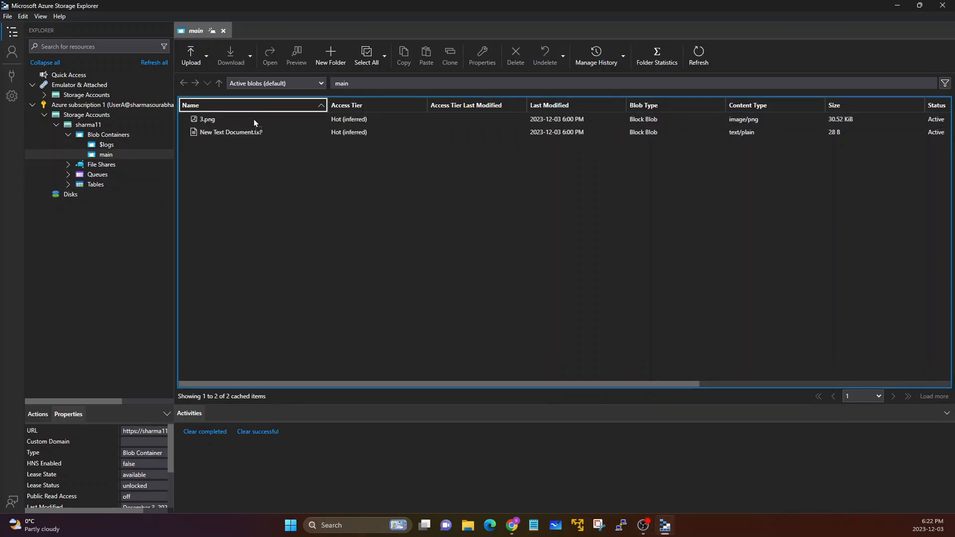
pyautogui.click(152, 63)
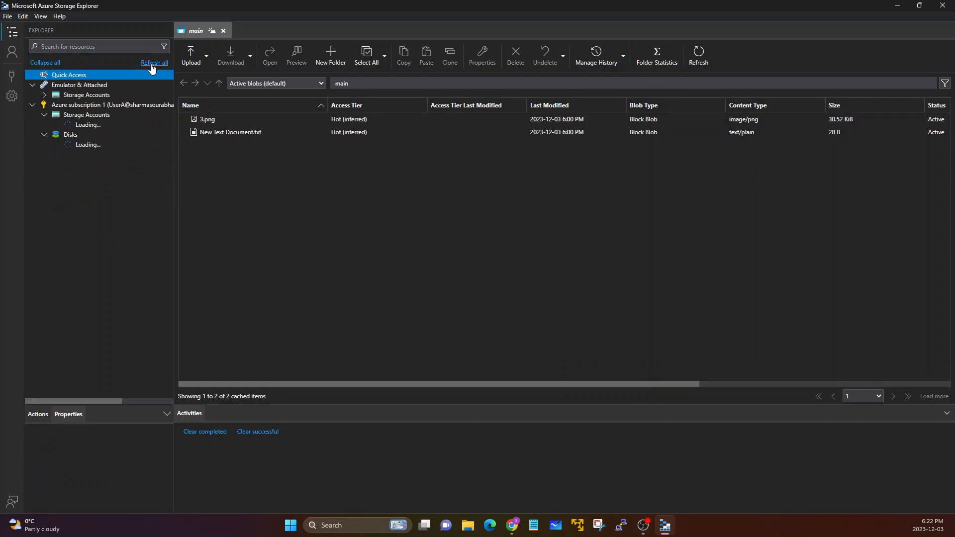
pyautogui.click(57, 125)
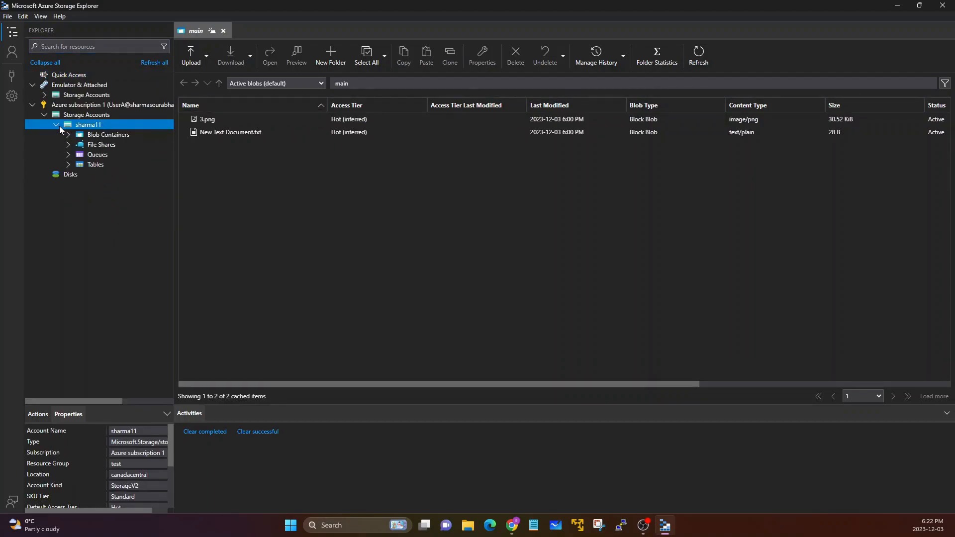
pyautogui.click(71, 135)
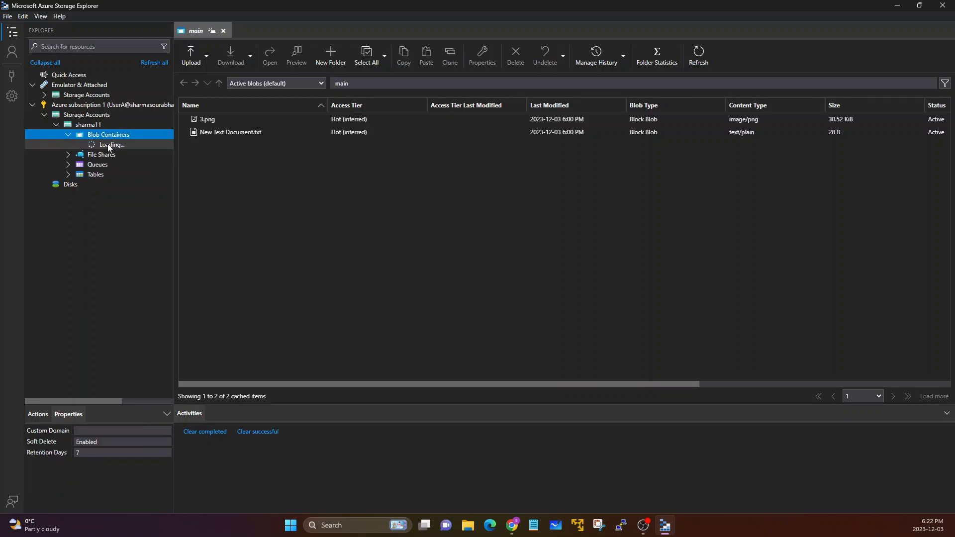
pyautogui.click(105, 153)
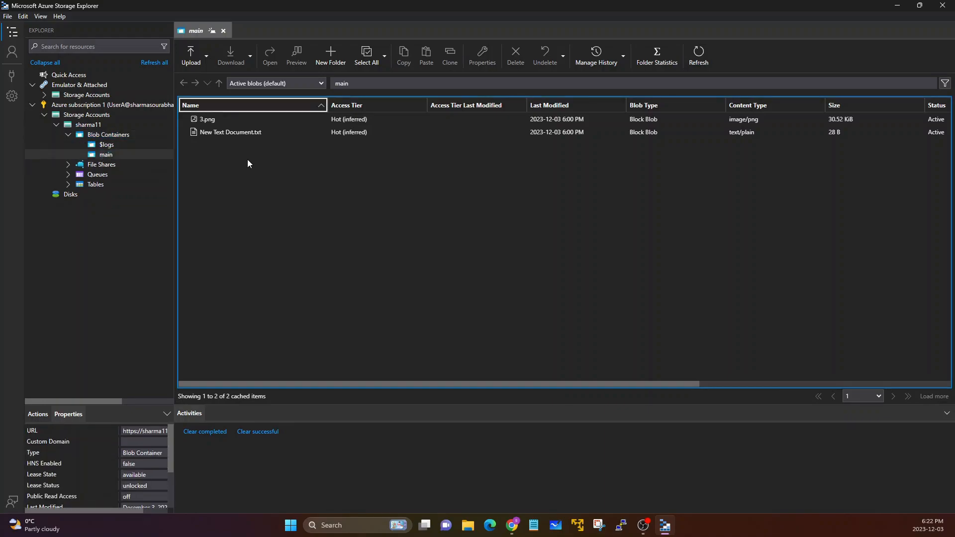
# Select and open New Text Document.txt so its download starts.
pyautogui.click(224, 134)
pyautogui.click(219, 123)
pyautogui.click(219, 132)
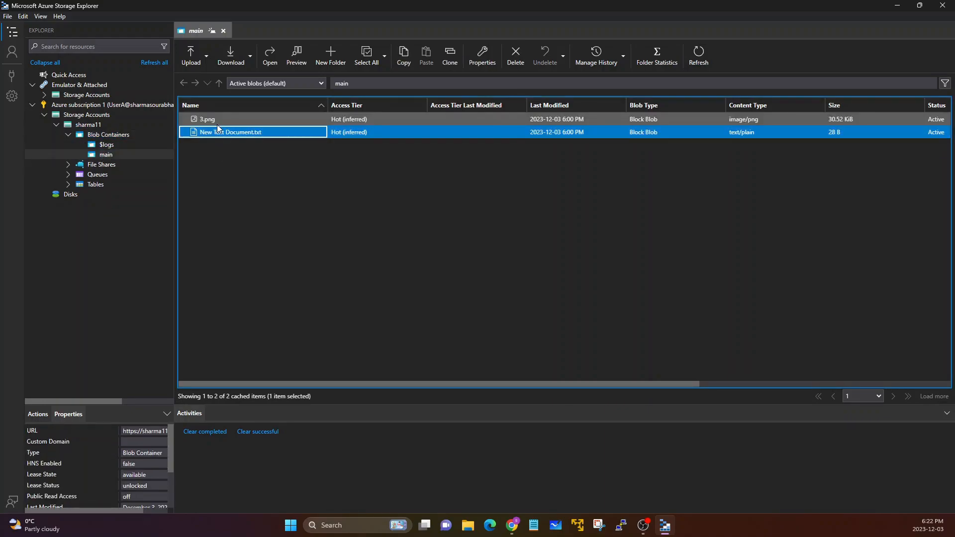
pyautogui.doubleClick(217, 133)
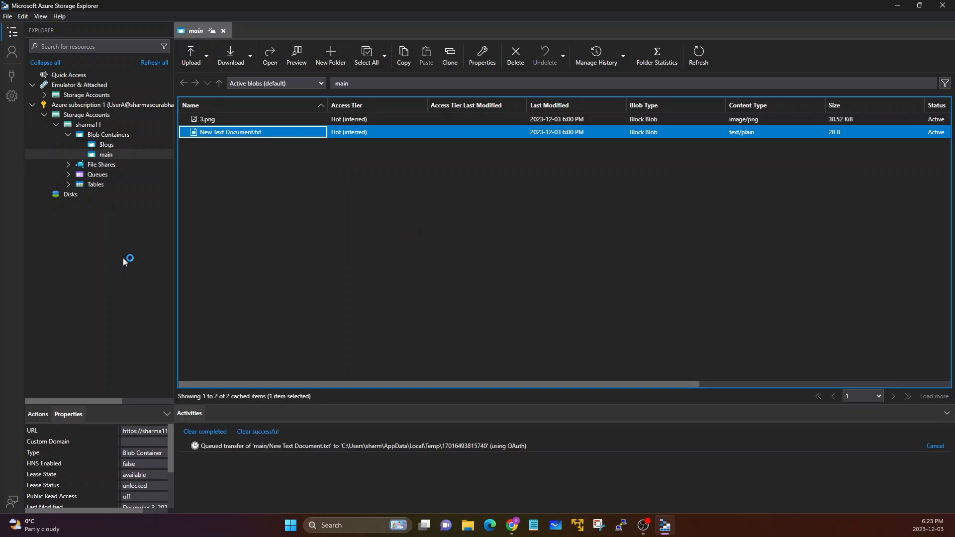
# Attempt to list sharma11's File Shares, read the credentials error details, and close them.
pyautogui.click(69, 167)
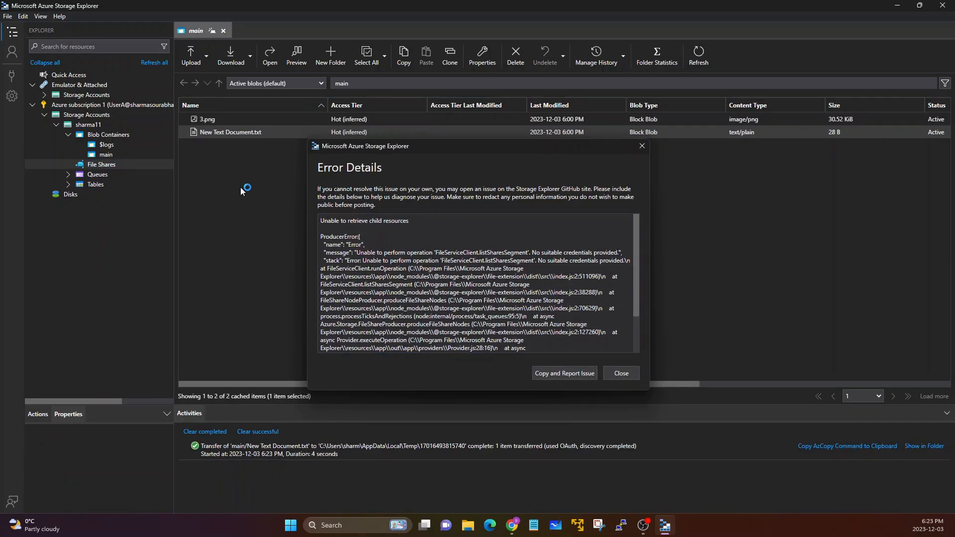
pyautogui.click(454, 149)
pyautogui.moveTo(322, 221); pyautogui.dragTo(409, 221)
pyautogui.click(324, 221)
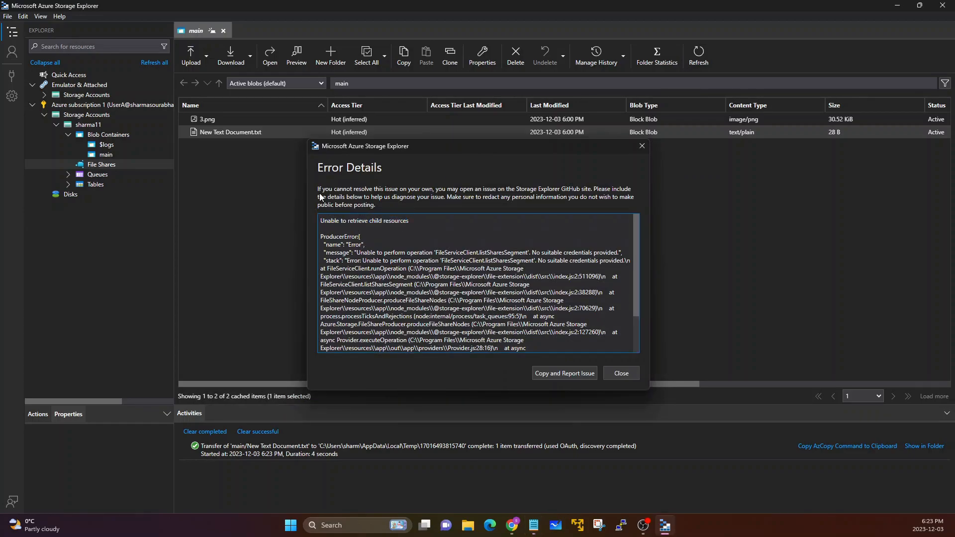
pyautogui.scroll(-2, 360, 268)
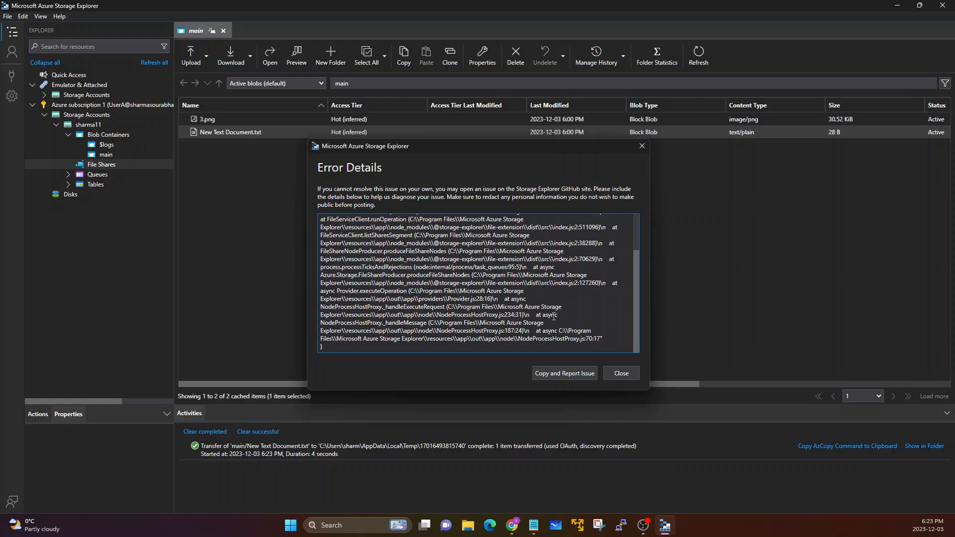
pyautogui.click(617, 372)
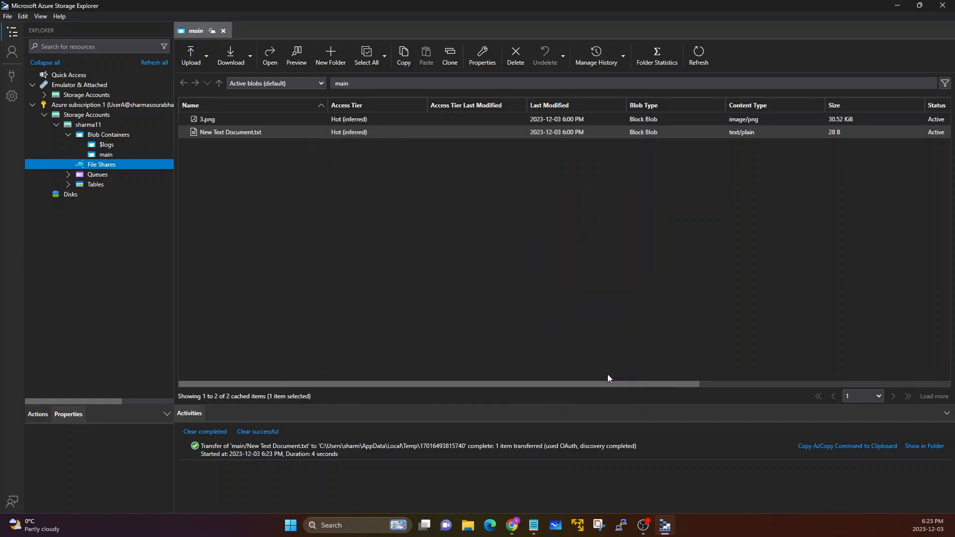
# View the downloaded file in Notepad reading 'Welcome to Sharma IT youtube', then close Notepad.
pyautogui.click(533, 525)
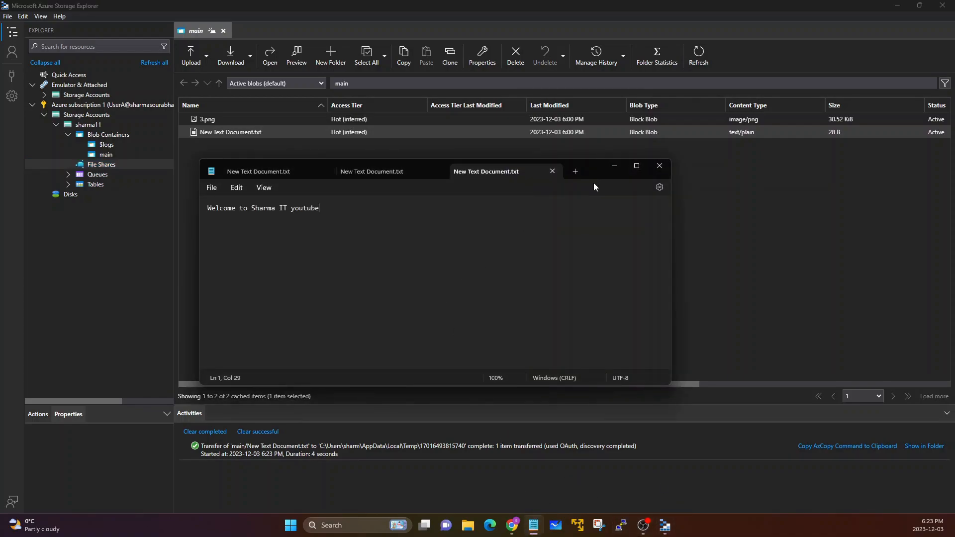
pyautogui.click(659, 167)
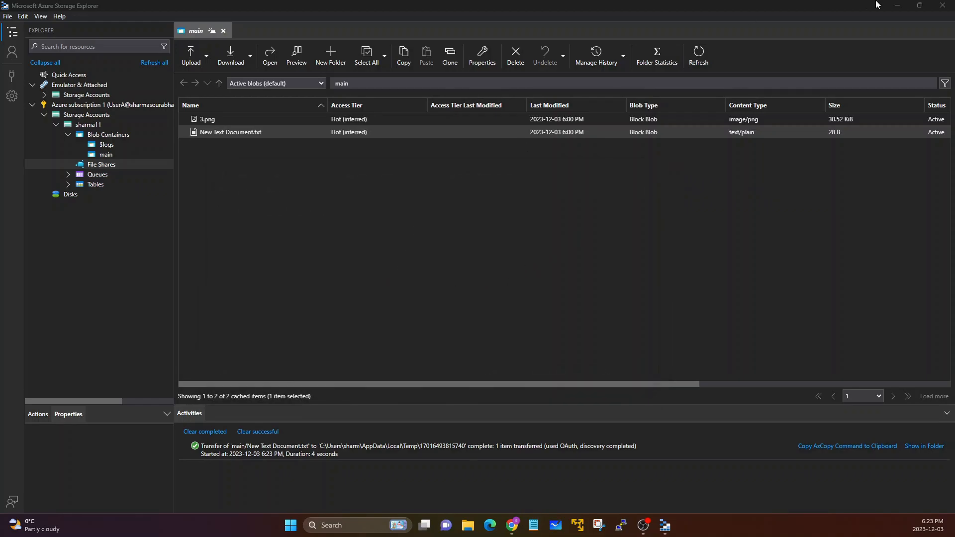
# Minimise Storage Explorer to bring back sharma11's Access Control (IAM) page and highlight its title.
pyautogui.click(895, 6)
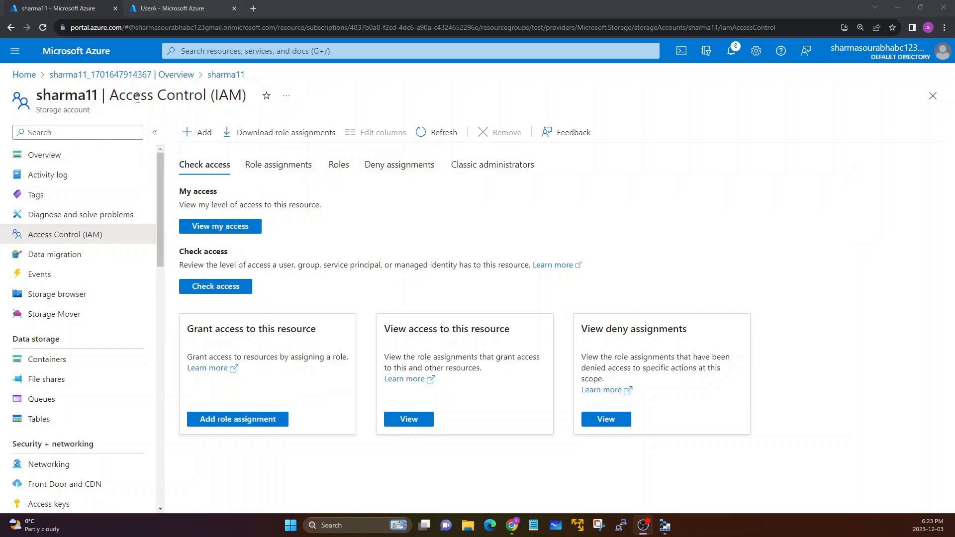
pyautogui.moveTo(109, 95); pyautogui.dragTo(204, 95)
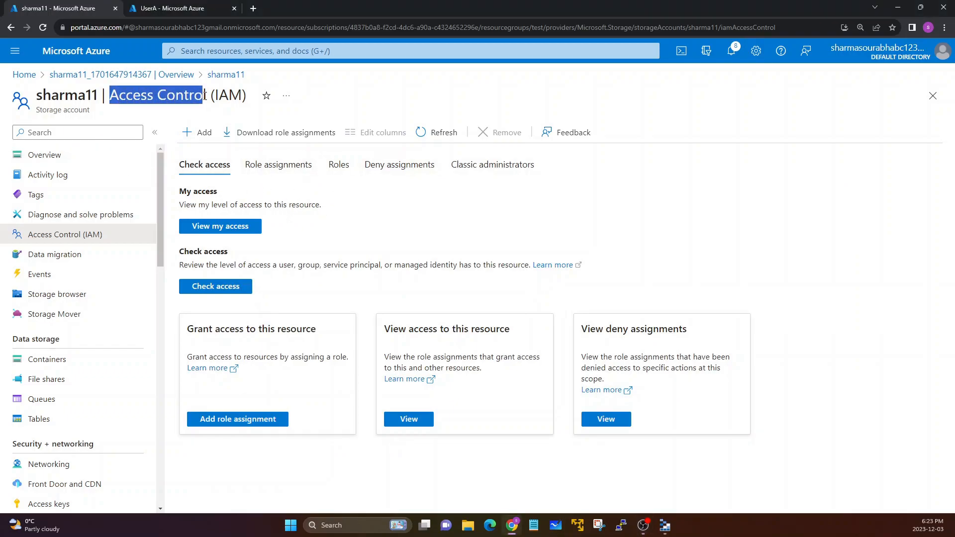